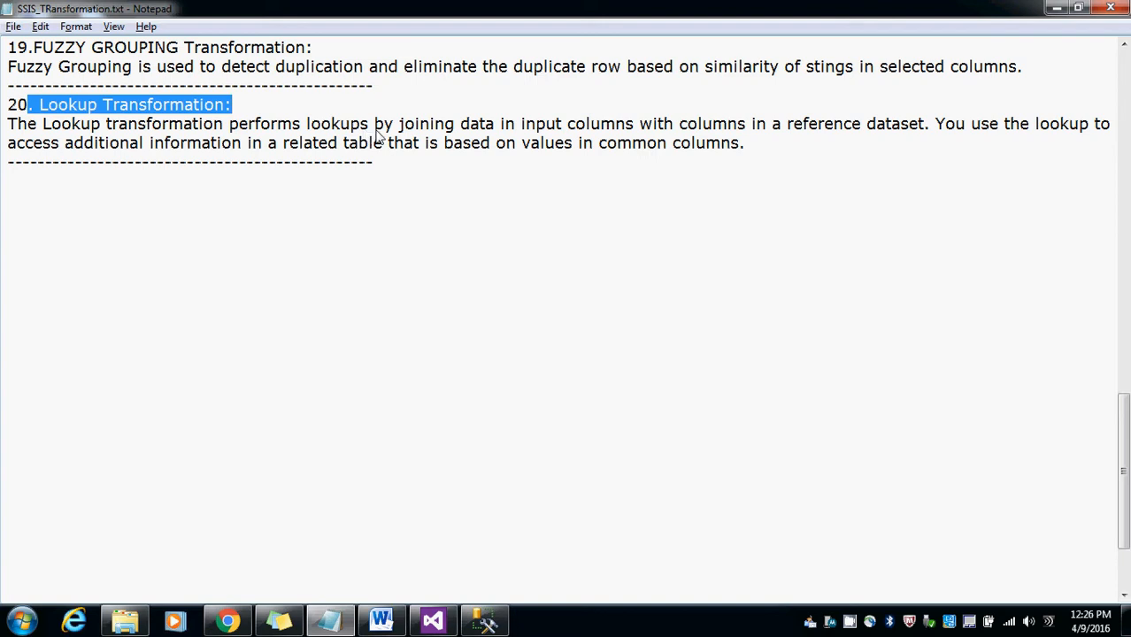
Step: Highlight the Lookup Transformation heading and its description in the notes file, then minimize the notes window
left_click_drag(752, 144, 2, 133)
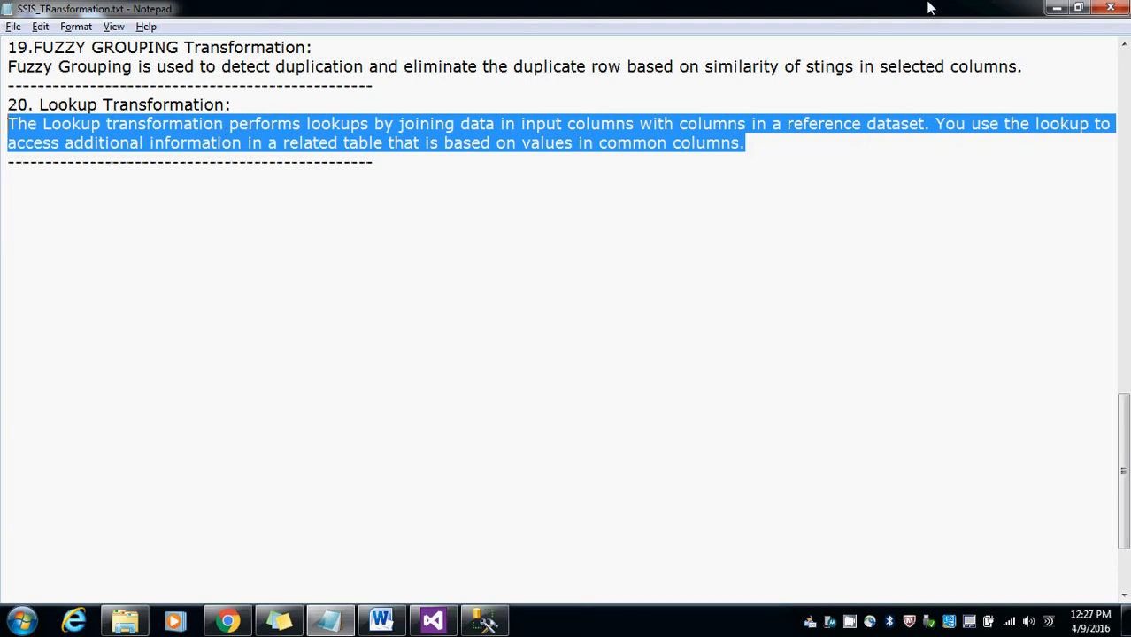
left_click_drag(33, 104, 226, 104)
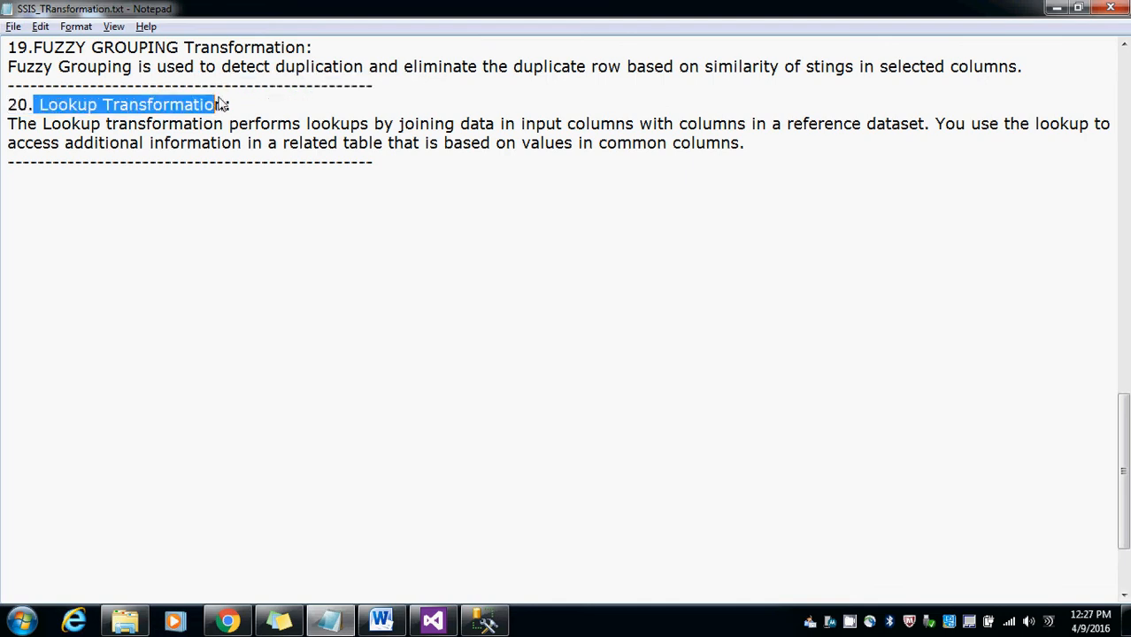
left_click(1055, 9)
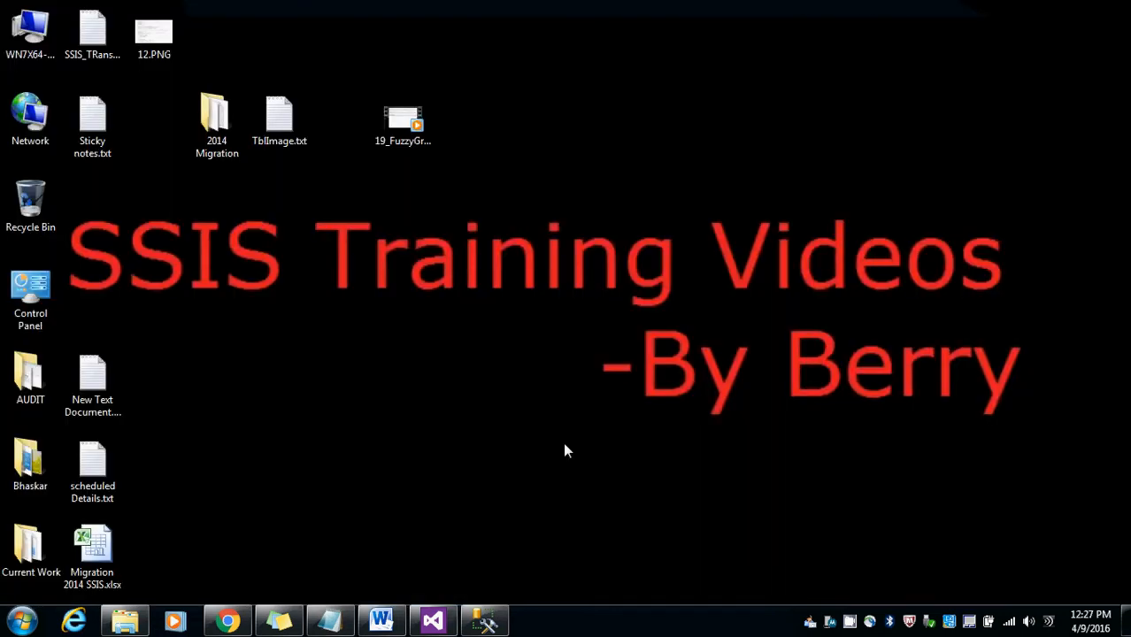
Step: Run the select queries on LKP_Countries and LKP_Countries_Source in SOURCE_DB and review the returned rows
left_click(485, 622)
left_click_drag(462, 187, 223, 164)
key("F5")
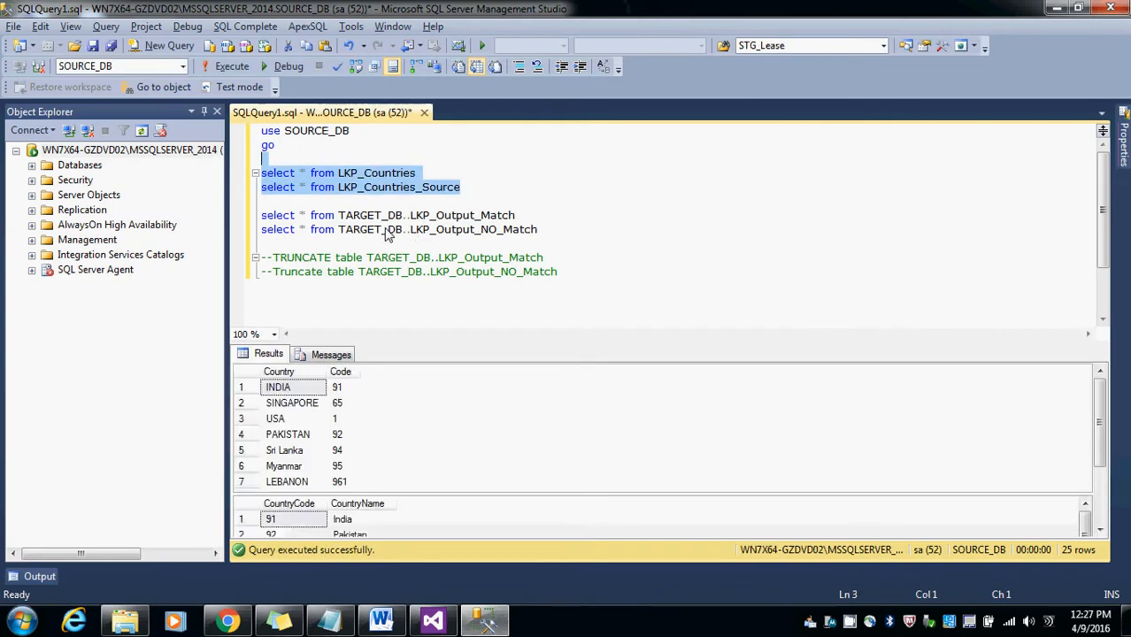
left_click_drag(409, 174, 253, 174)
key("F5")
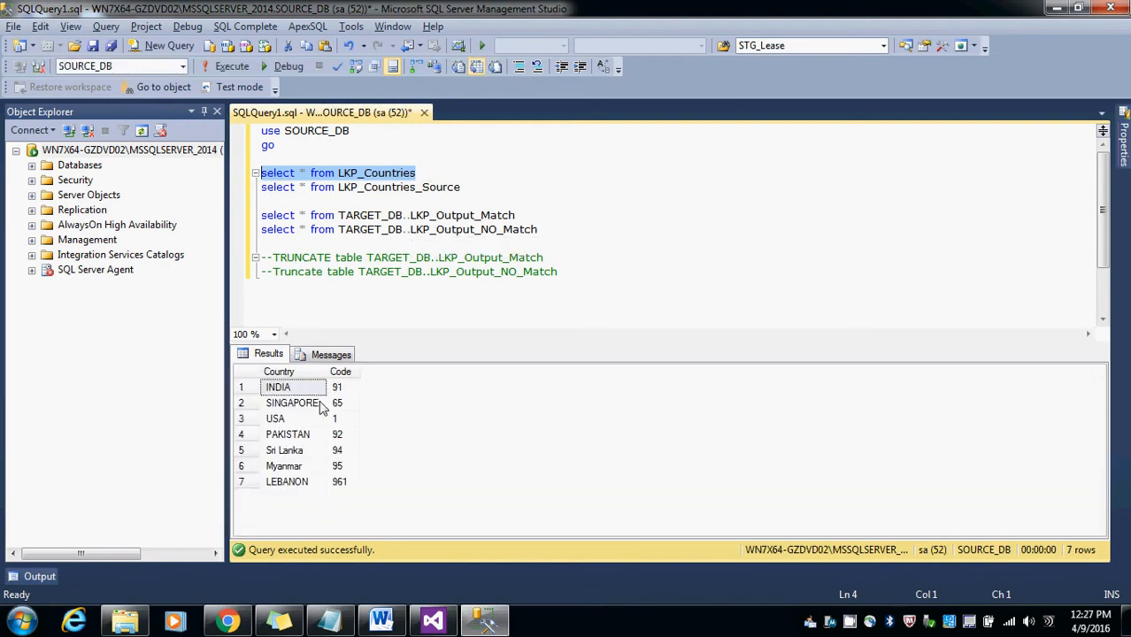
left_click_drag(466, 188, 239, 185)
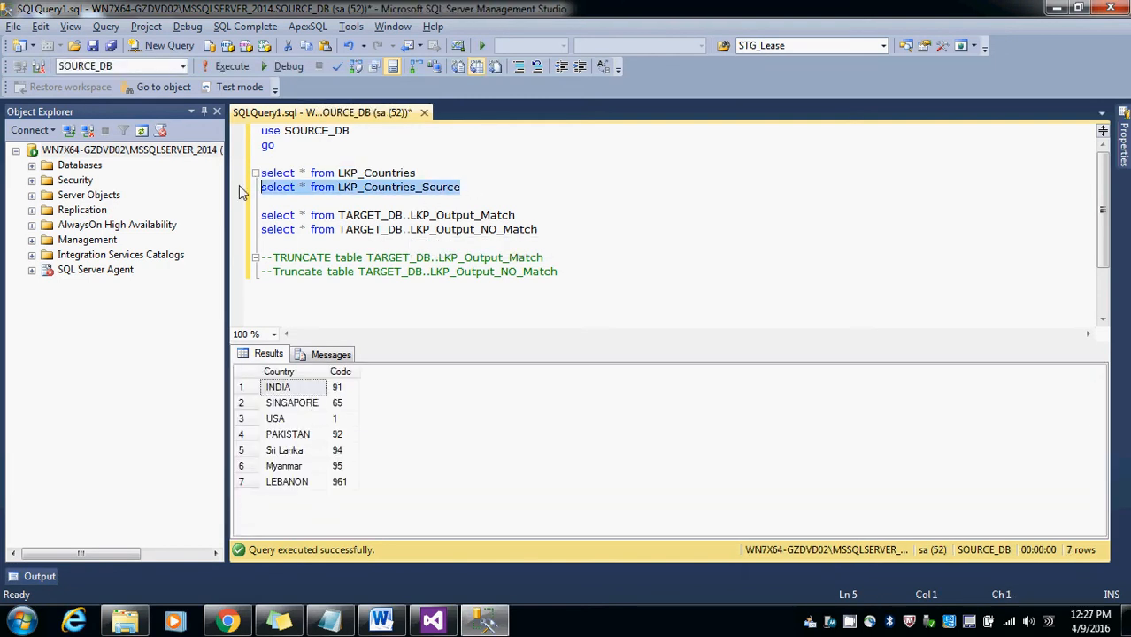
key("F5")
left_click(352, 408)
scroll(352, 409, "down", 3)
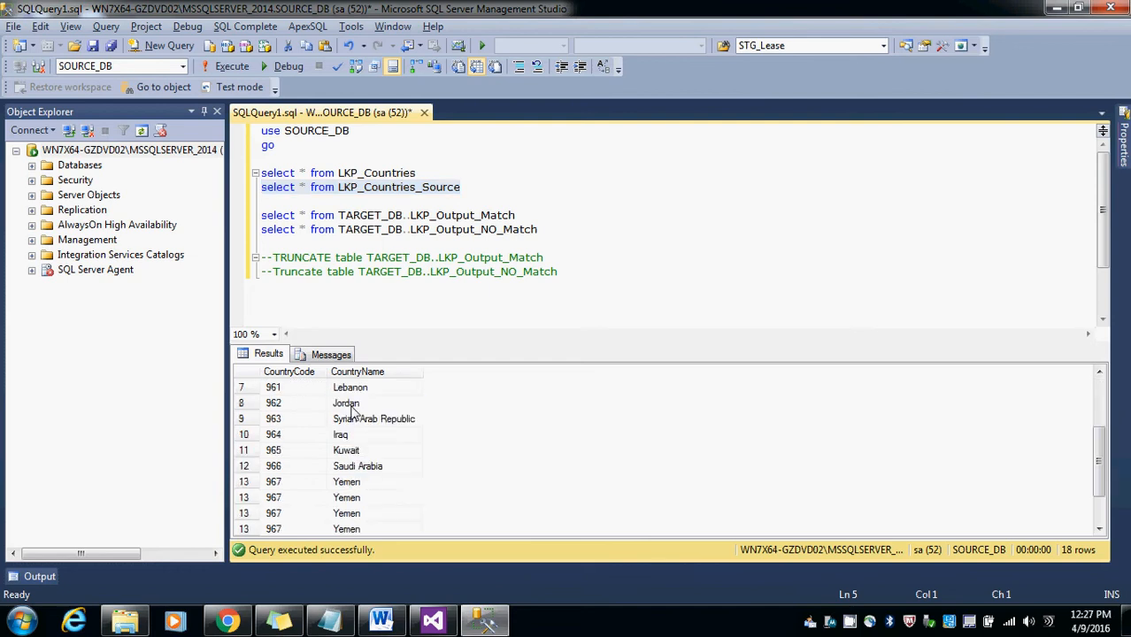
scroll(353, 409, "up", 3)
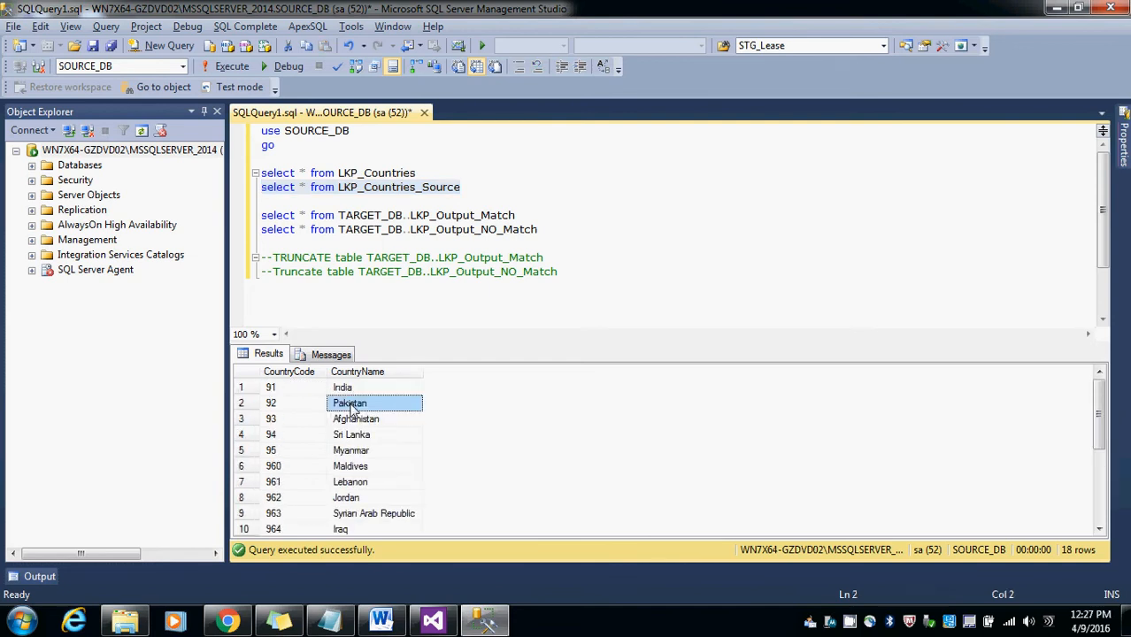
left_click(533, 230)
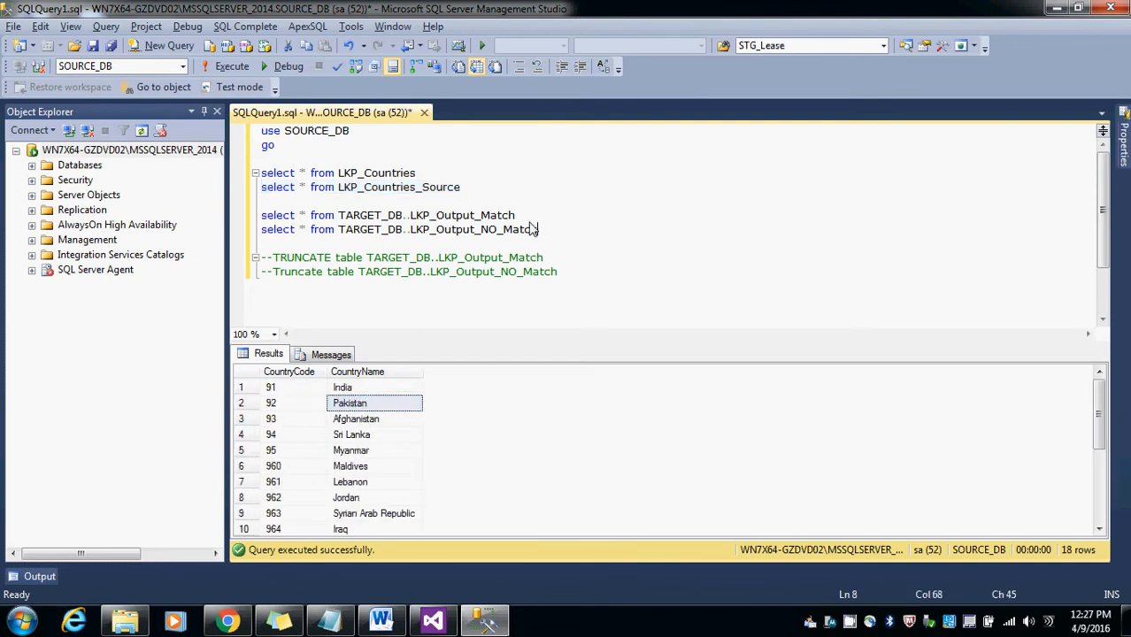
Step: Create a new SSIS package in the project and rename it 20_LookupTRans.dtsx
left_click(433, 622)
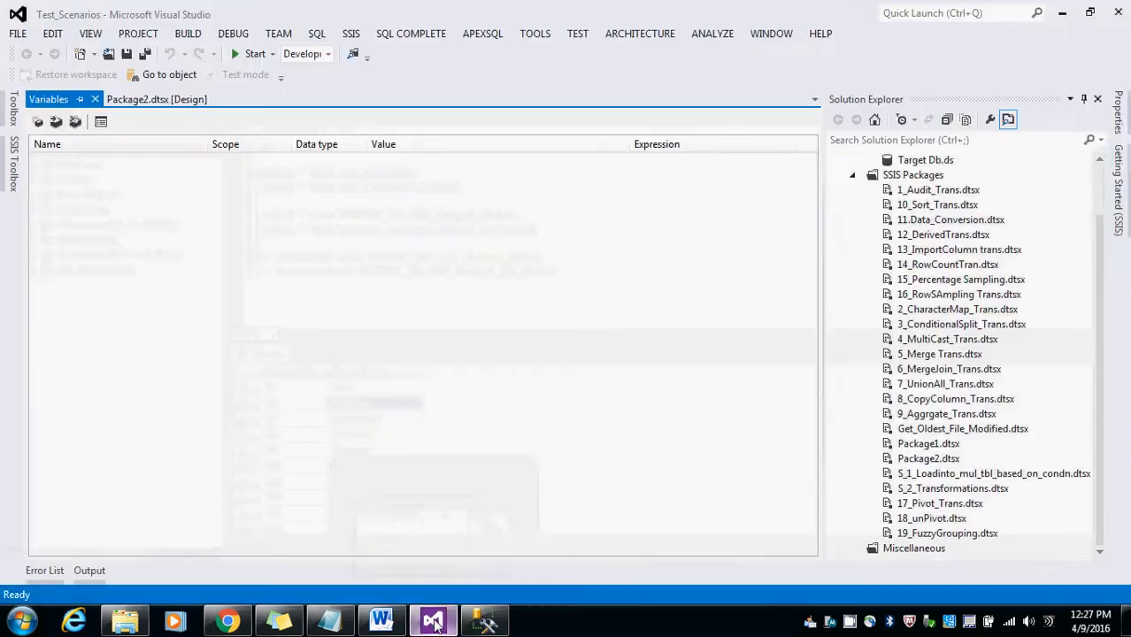
right_click(896, 177)
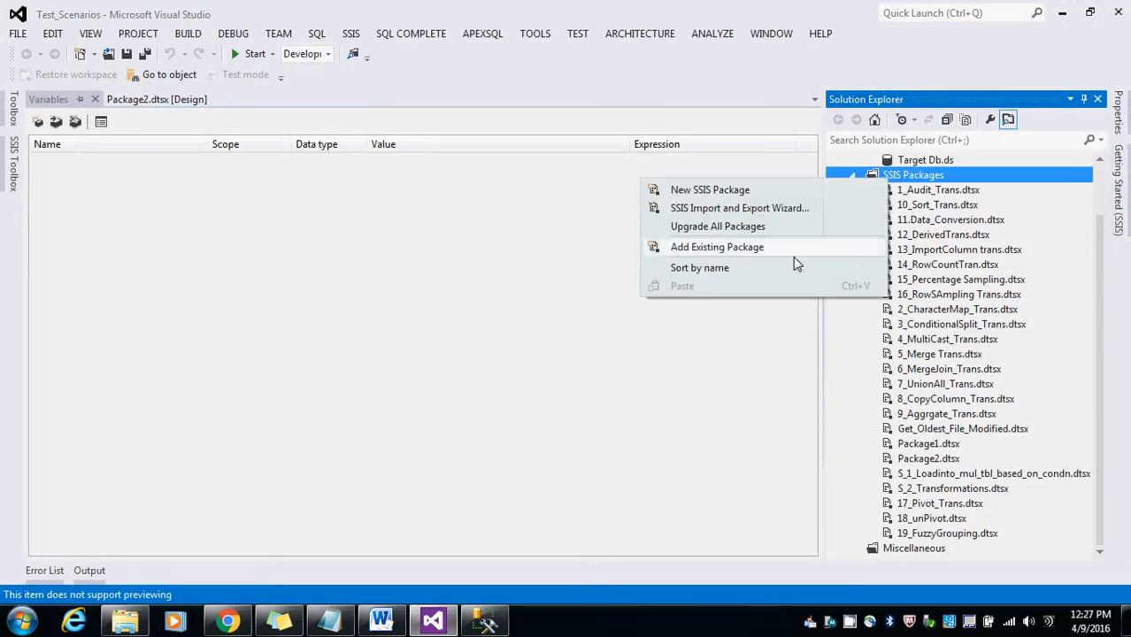
left_click(680, 189)
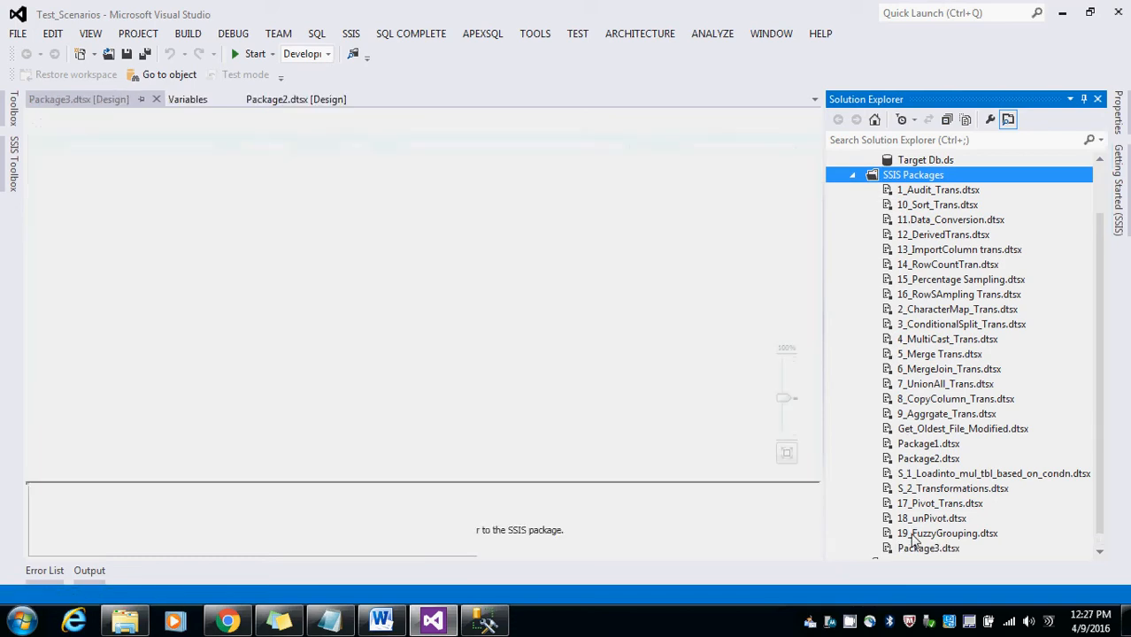
left_click(921, 549)
left_click(919, 549)
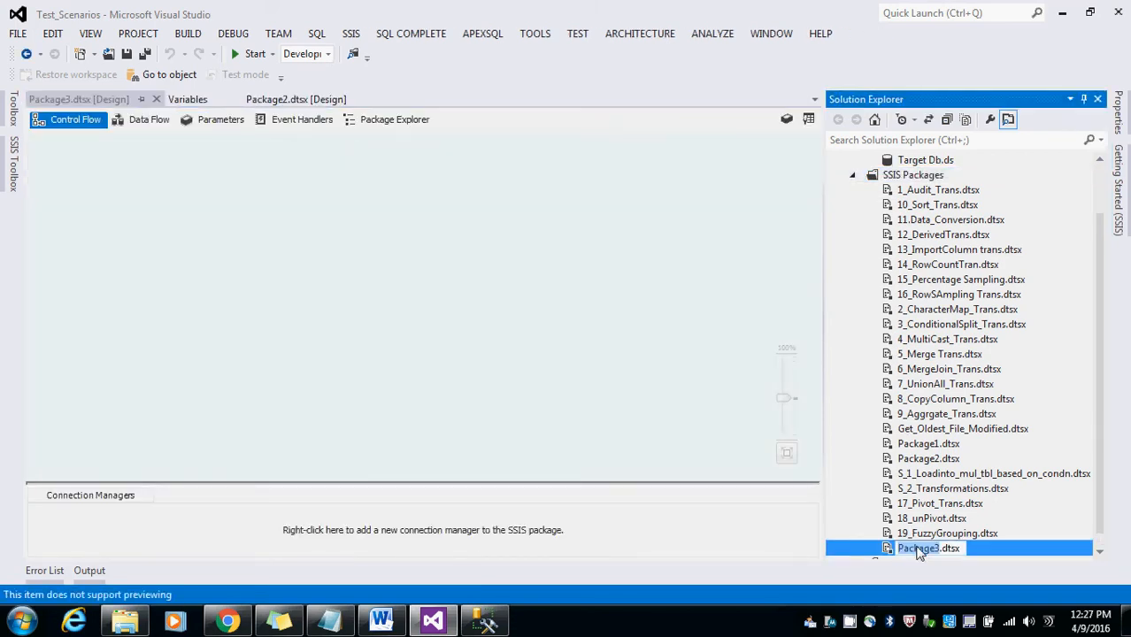
type("20_")
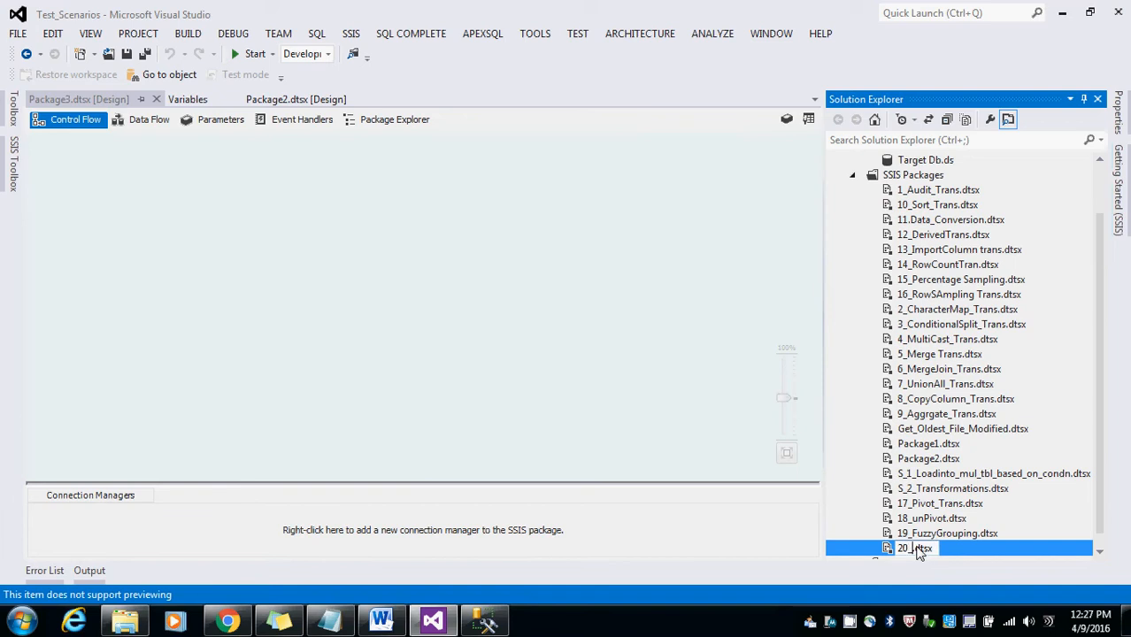
type("Lookup")
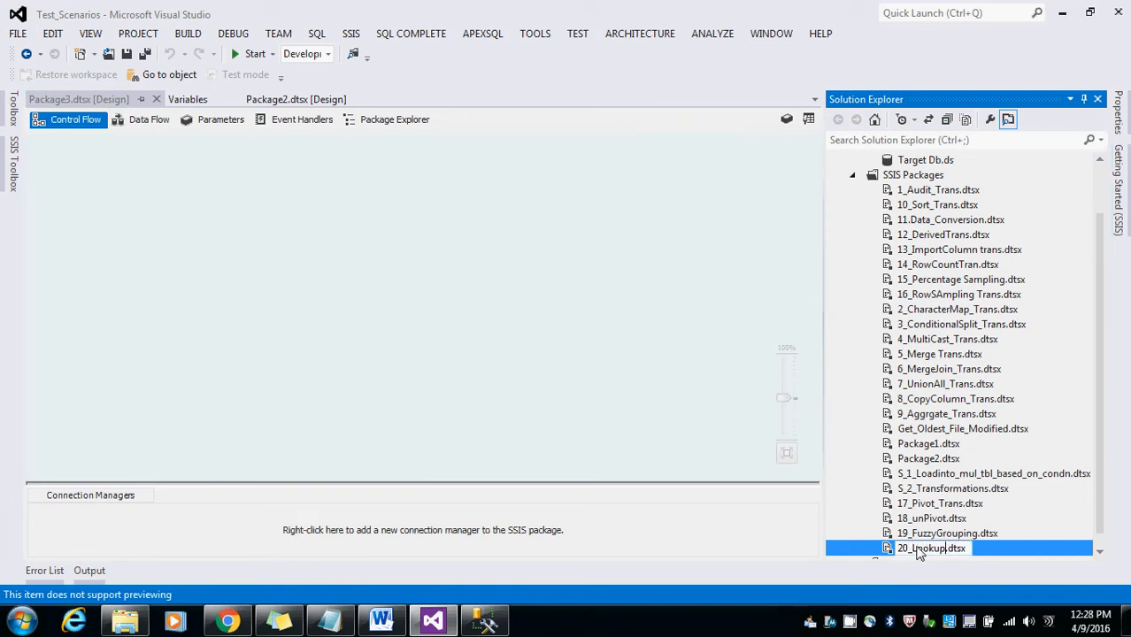
type("Trans")
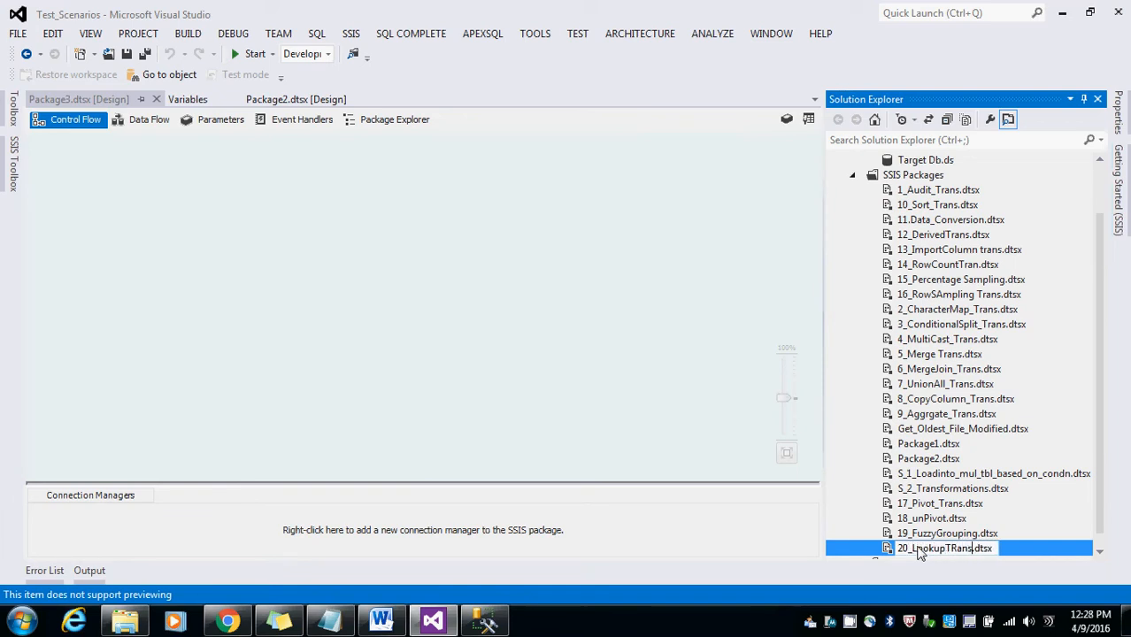
key("Return")
Step: Add an OLE DB connection manager using the existing source_db data connection
left_click(483, 305)
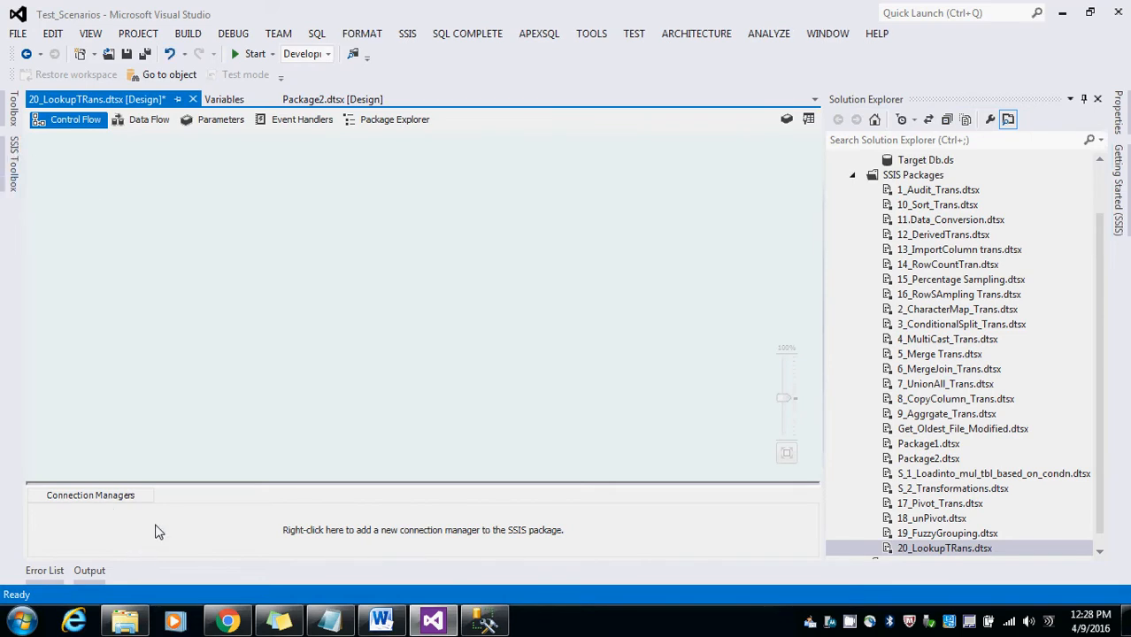
right_click(155, 526)
left_click(214, 285)
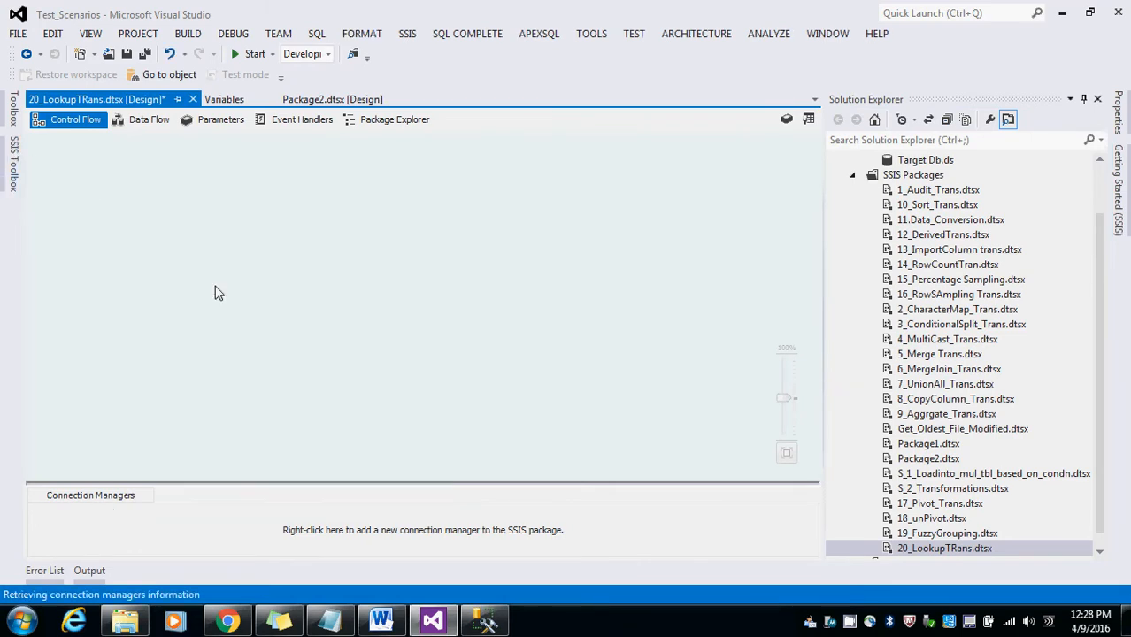
left_click(426, 211)
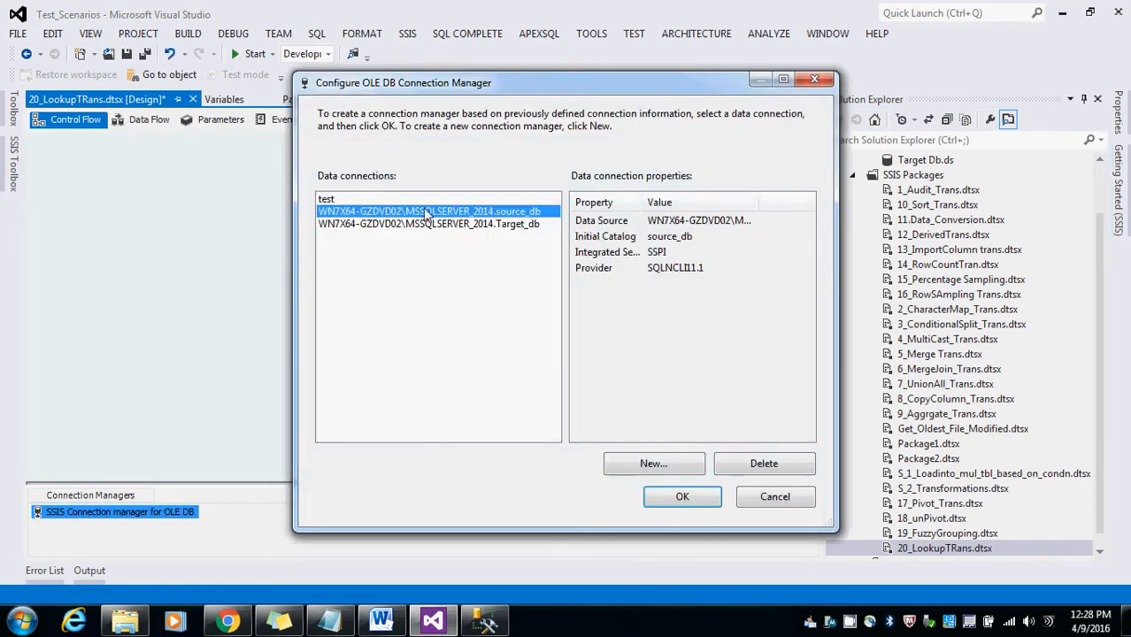
left_click(683, 497)
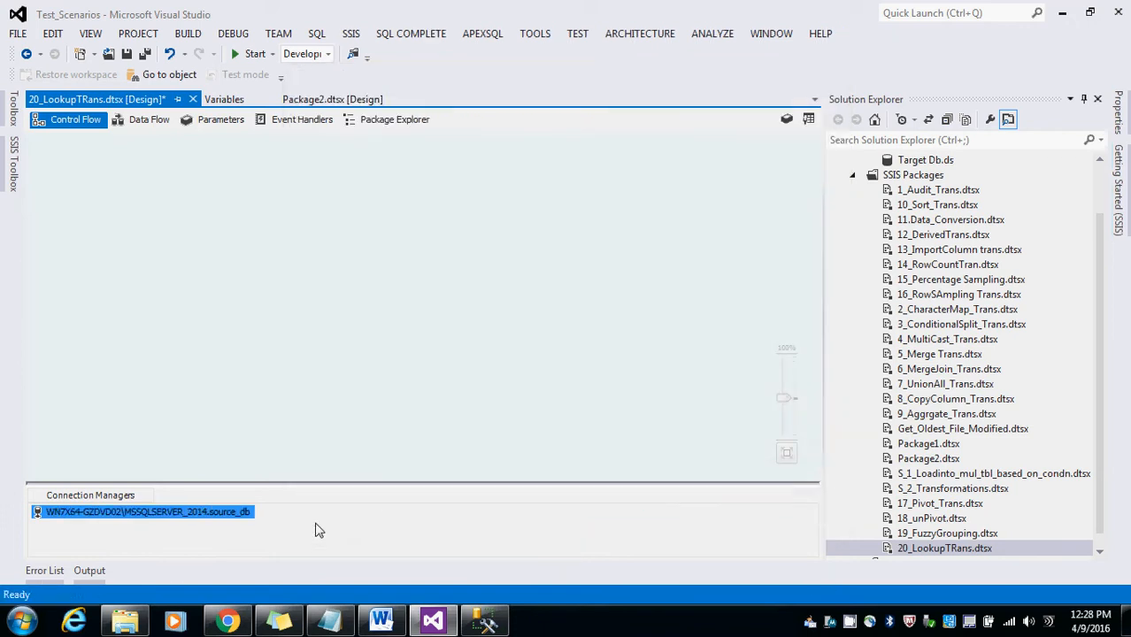
Step: Add a second OLE DB connection manager using the existing Target_db data connection
right_click(319, 529)
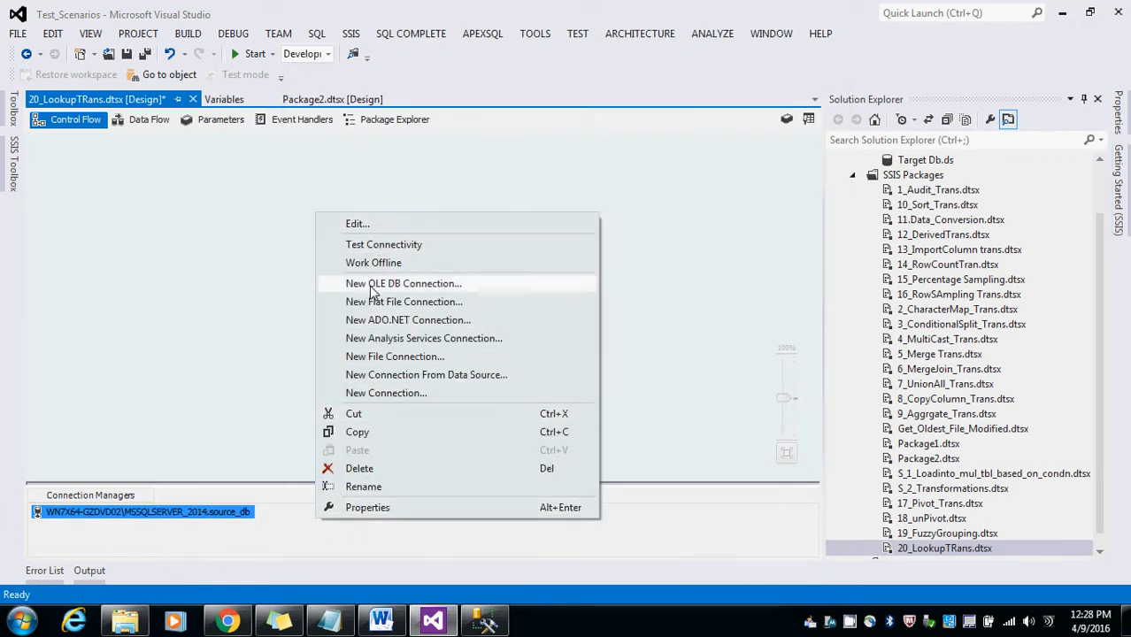
left_click(371, 285)
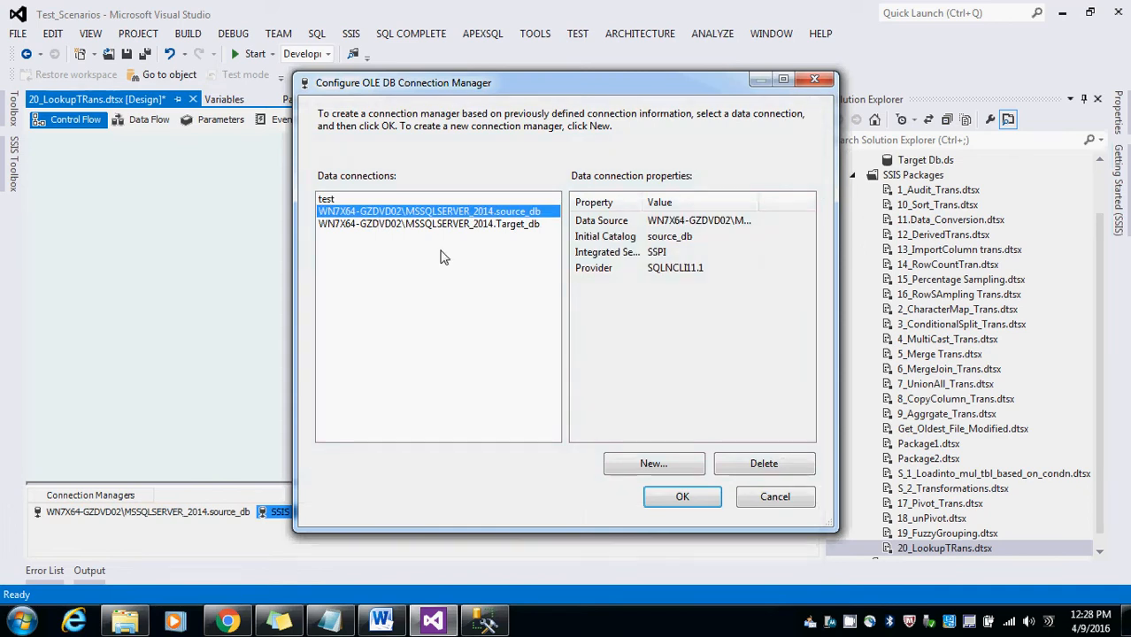
left_click(442, 224)
left_click(683, 497)
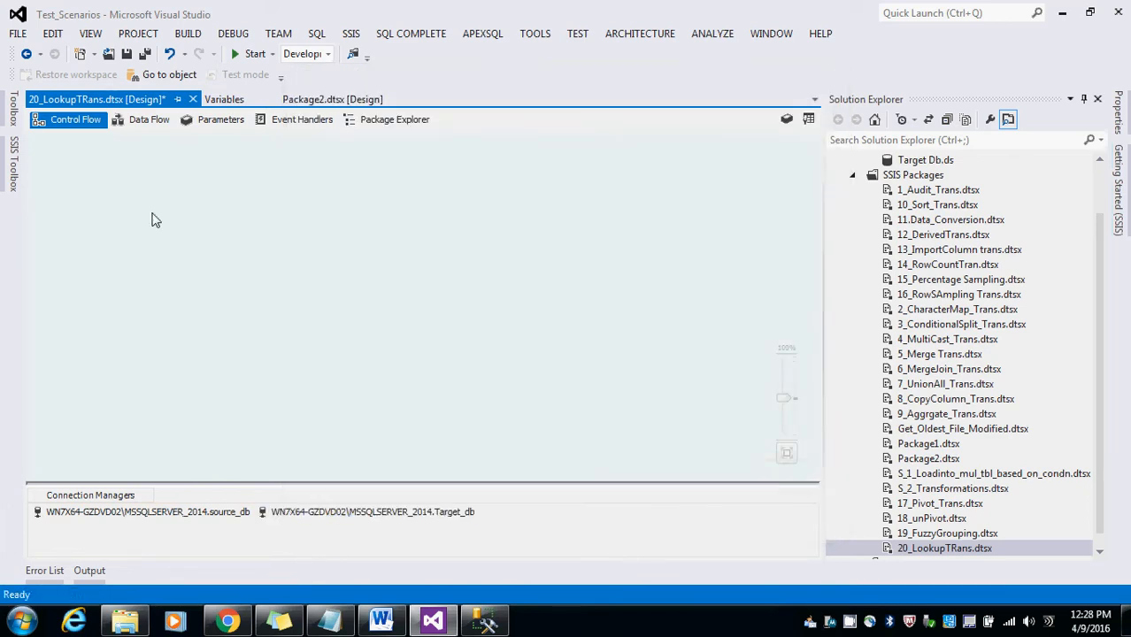
Step: Add a Data Flow Task to the control flow and rename it Look up Trans Demo
left_click(13, 164)
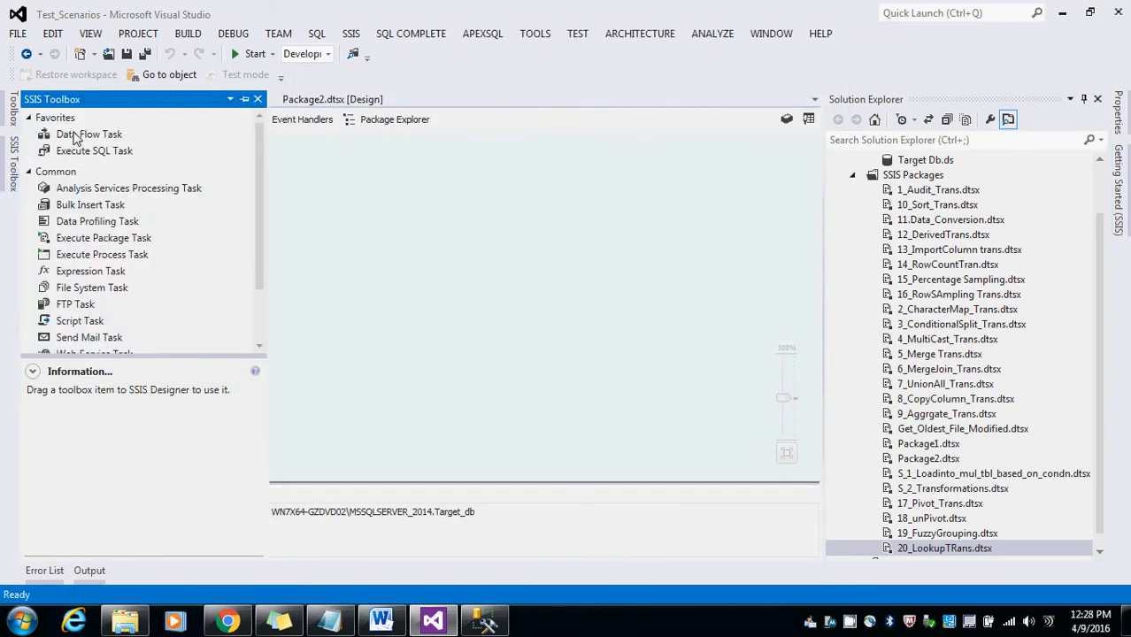
left_click_drag(76, 134, 395, 212)
left_click(440, 232)
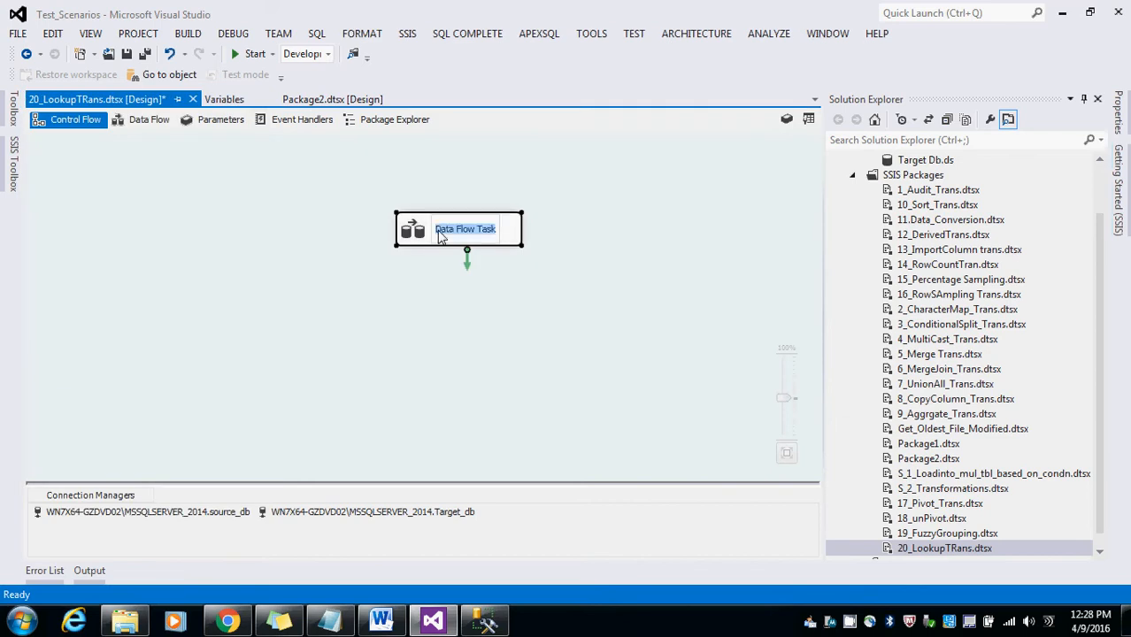
type("Look")
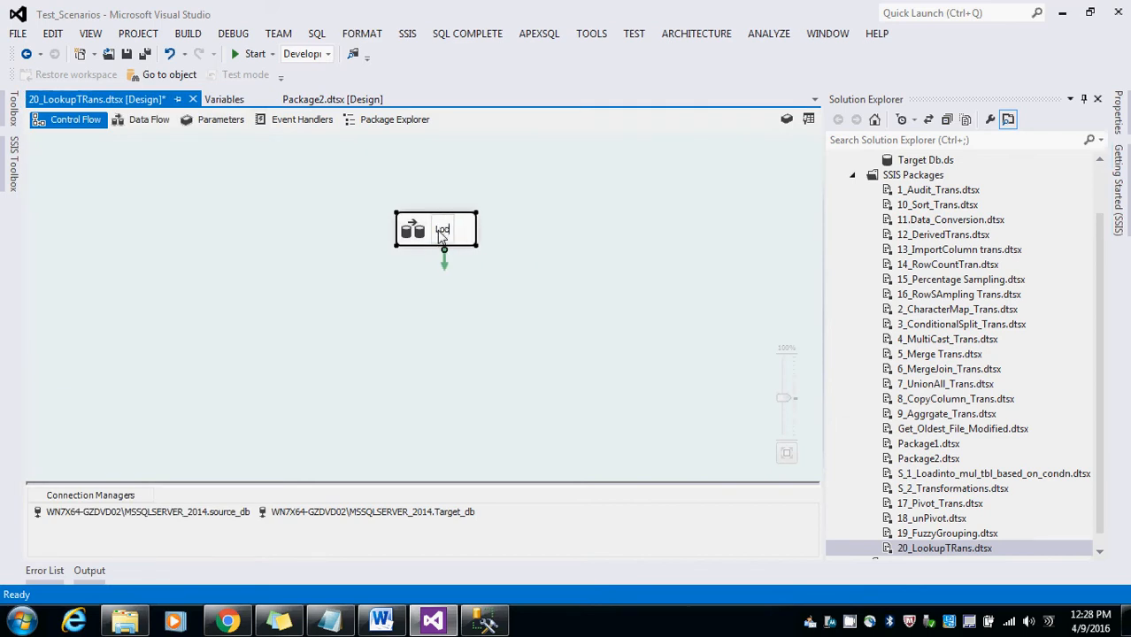
type(" up Tra")
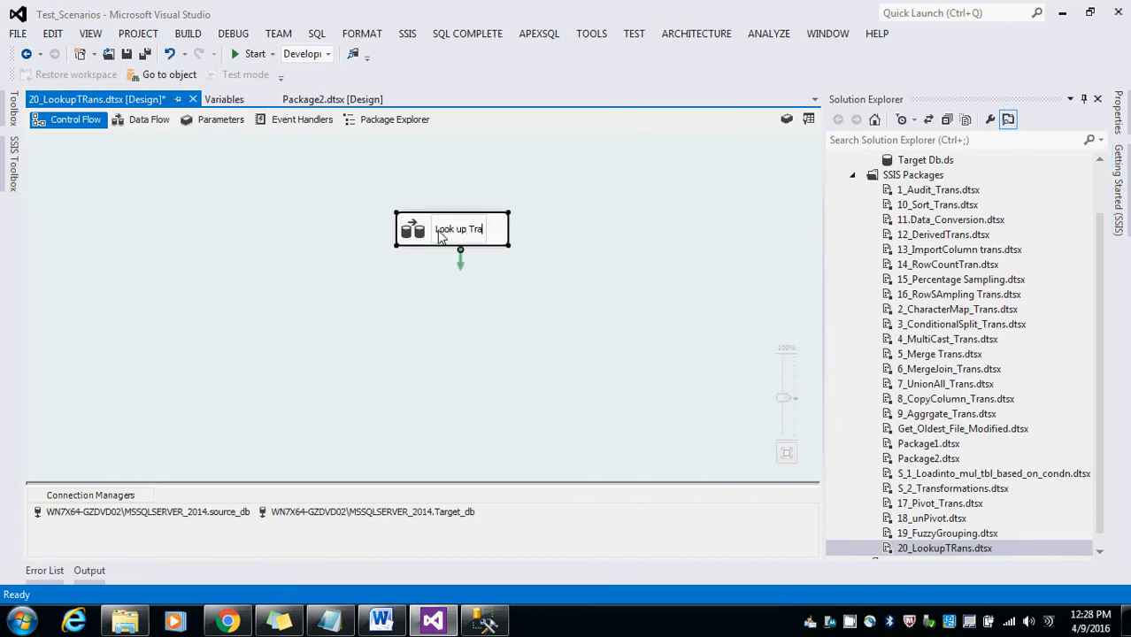
type("ns FDT")
key("BackSpace")
key("BackSpace")
key("BackSpace")
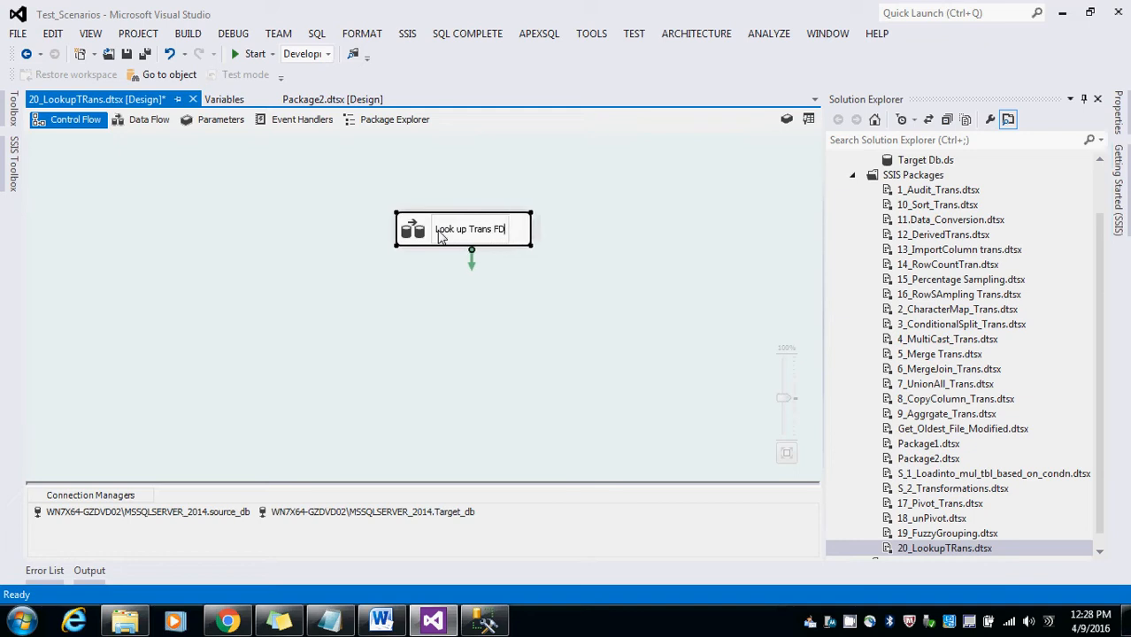
type("Demo")
Step: Open the data flow and add an OLE DB Source named Lkp Country Src
double_click(440, 232)
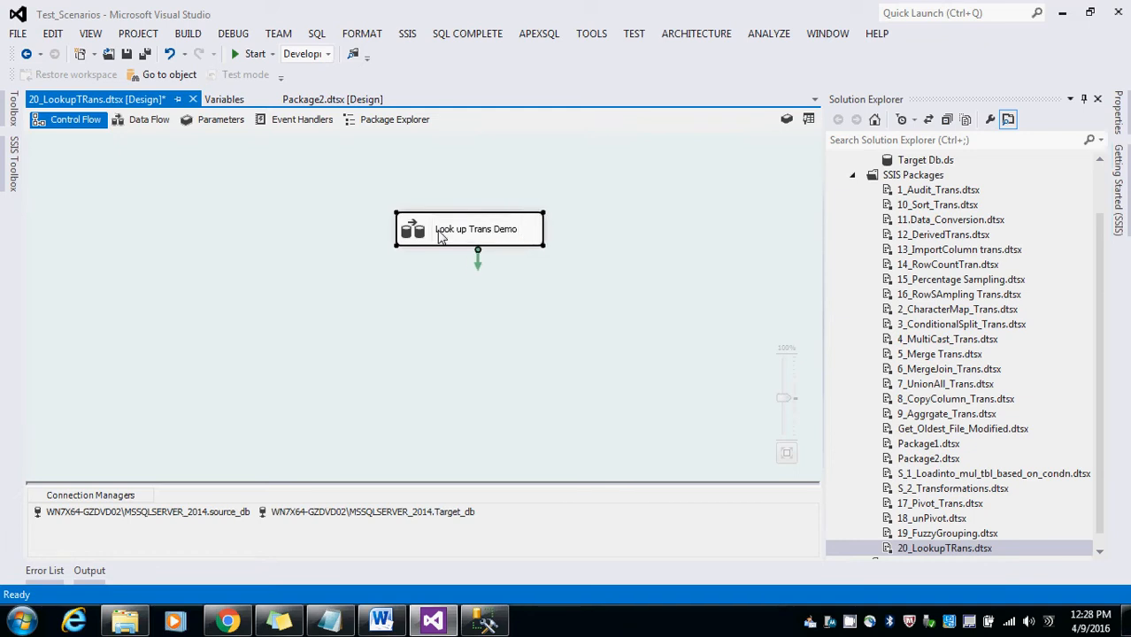
left_click(13, 166)
scroll(93, 259, "down", 10)
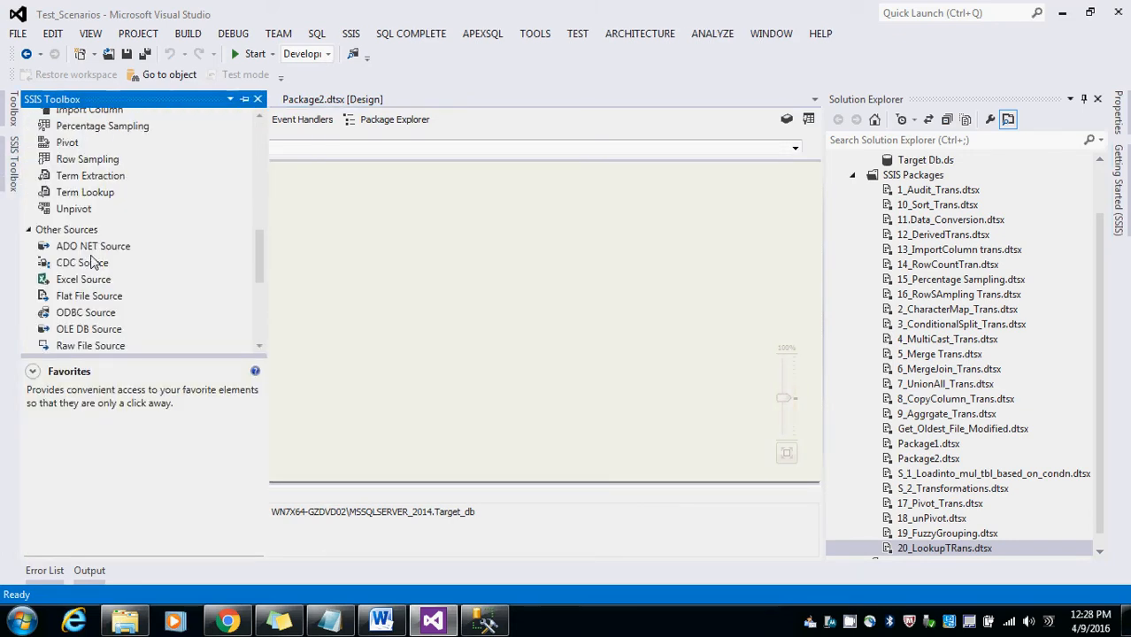
left_click(95, 329)
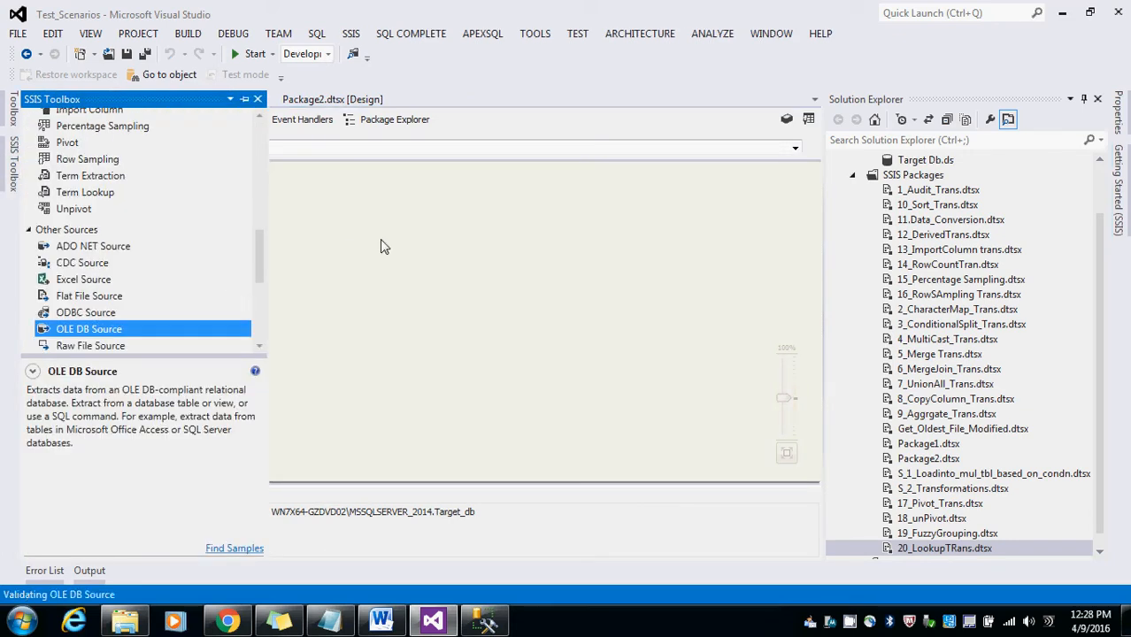
left_click(381, 246)
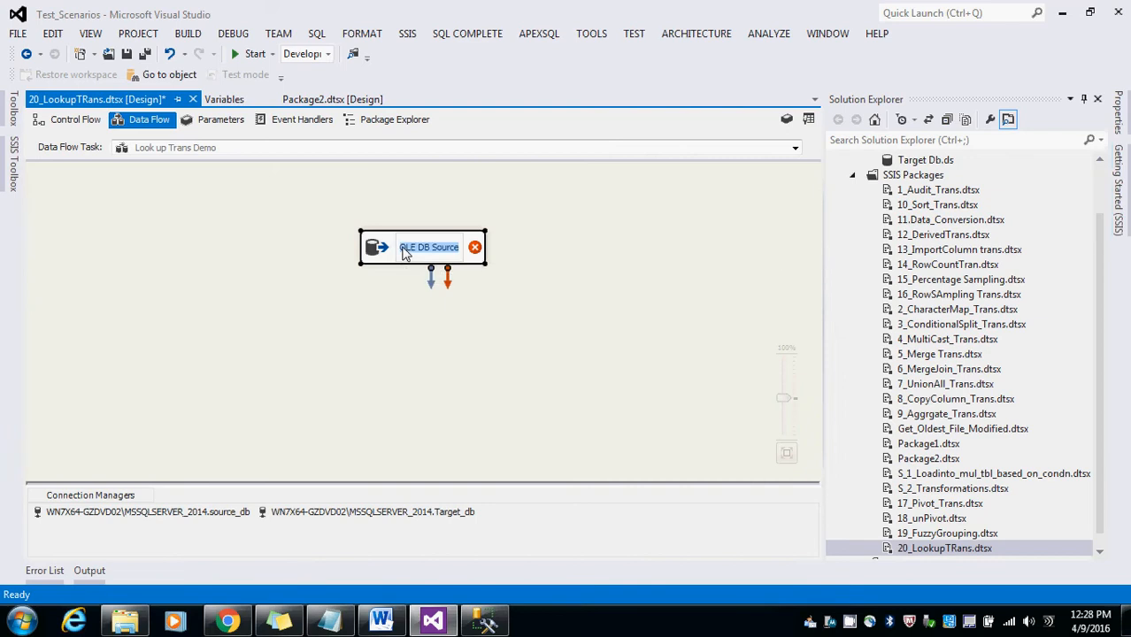
type("Lkp Con")
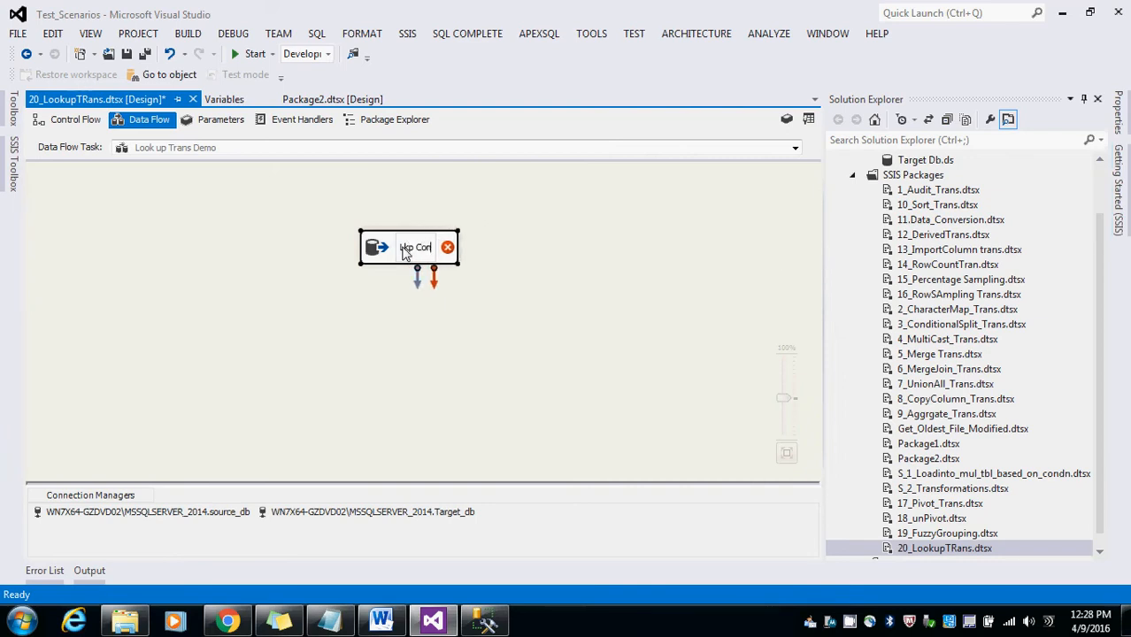
key("BackSpace")
type("untry")
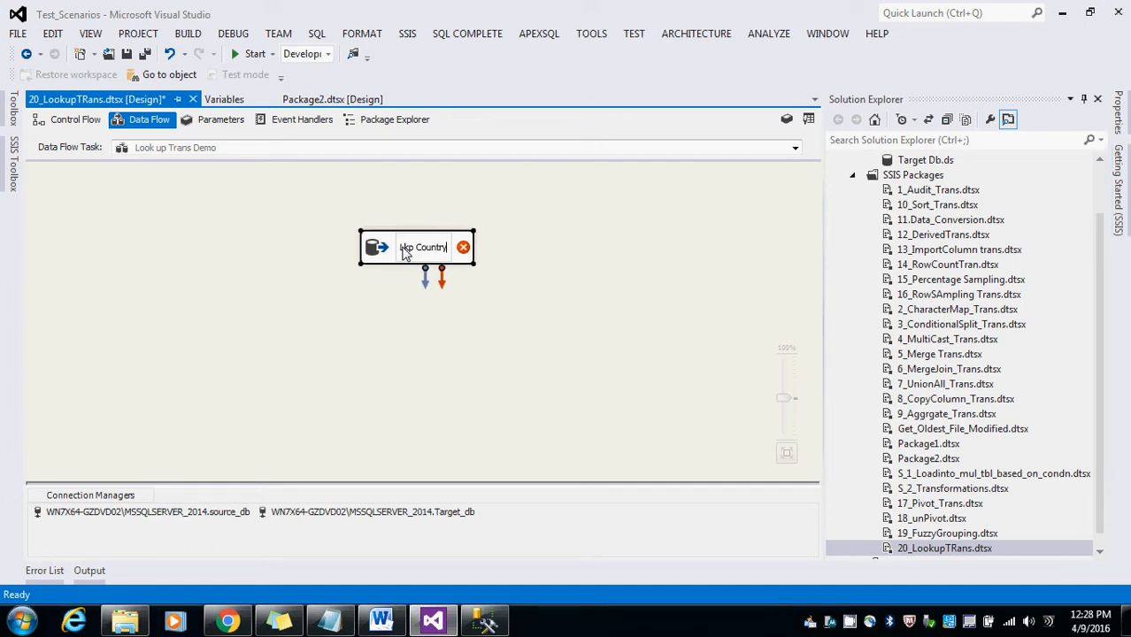
type(" Src")
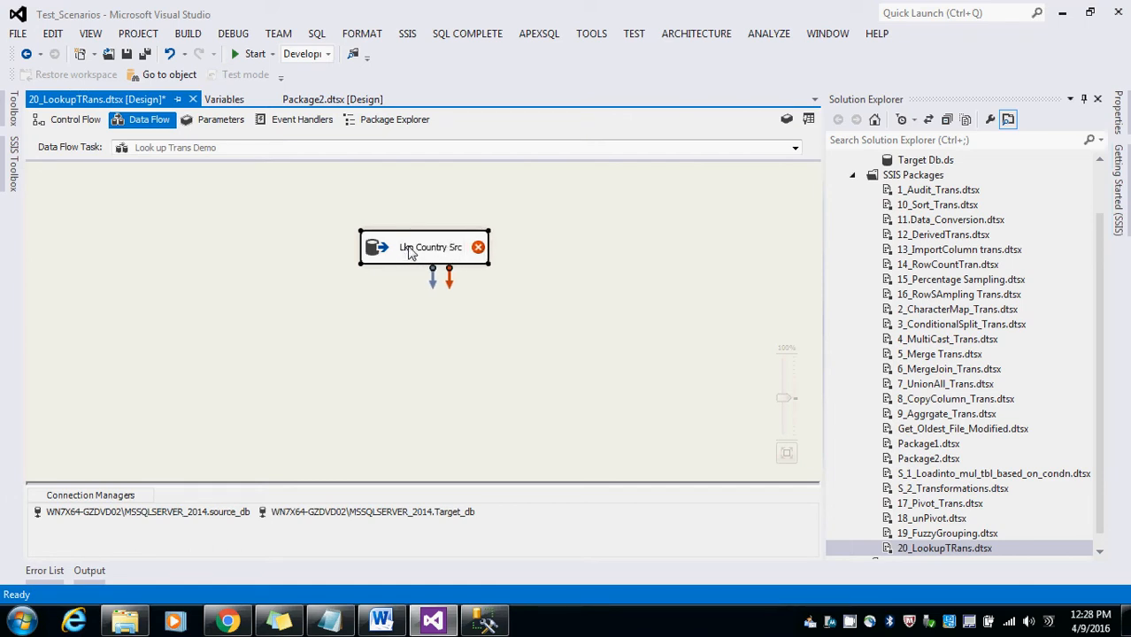
Step: Set the Lkp Country Src source to the [dbo].[LKP_Countries_Source] table, preview its rows and check its columns
double_click(379, 249)
left_click(770, 302)
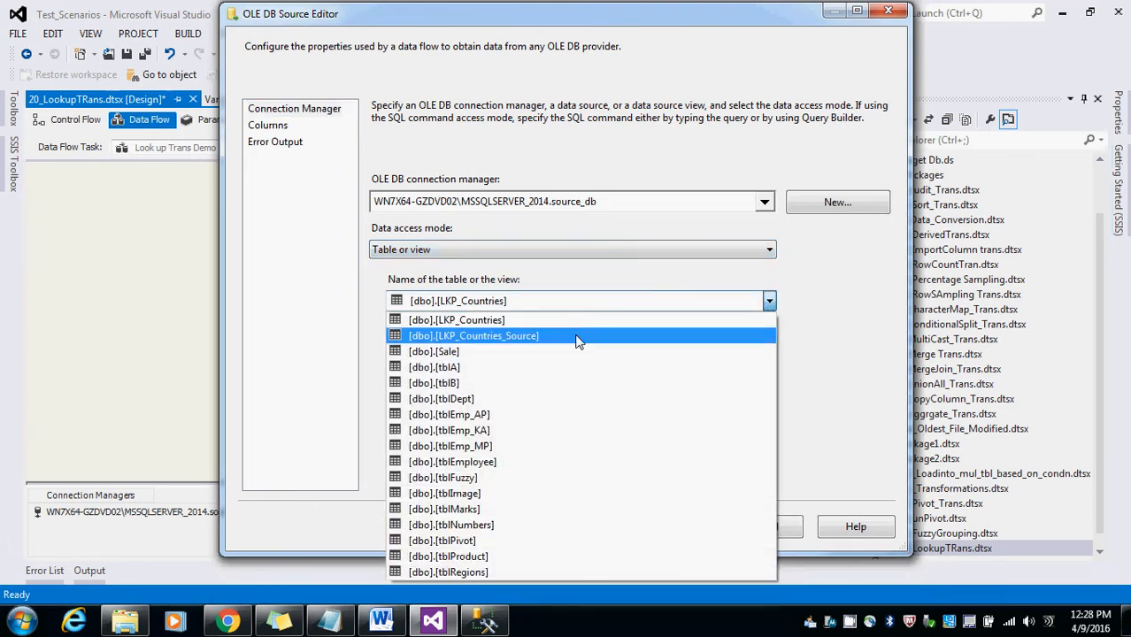
left_click(577, 341)
left_click(411, 480)
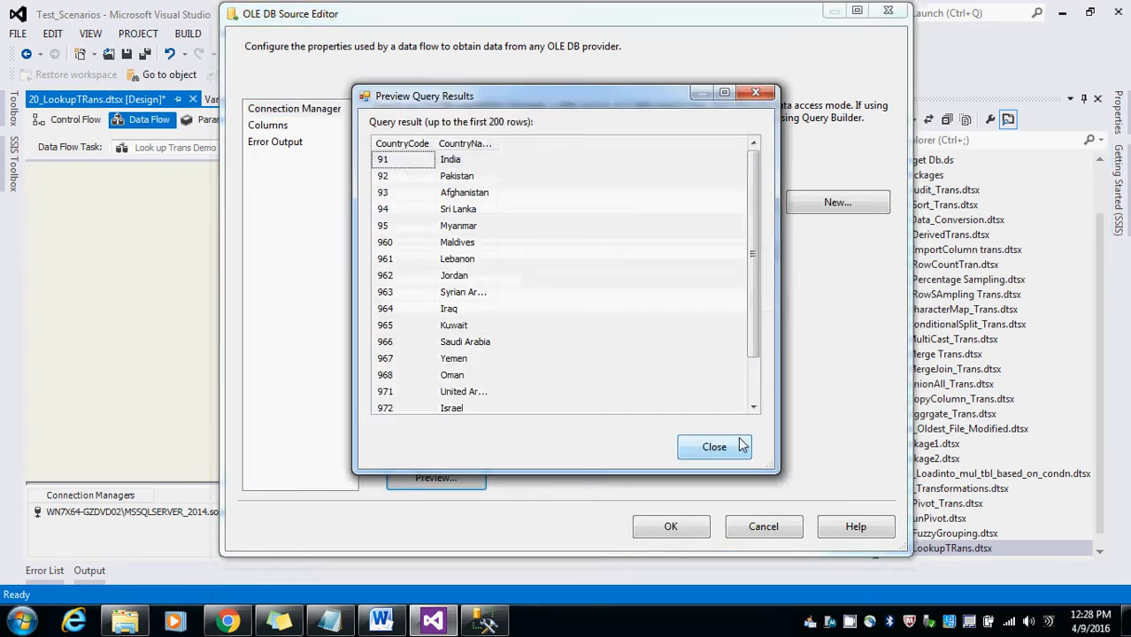
left_click(714, 446)
left_click(268, 126)
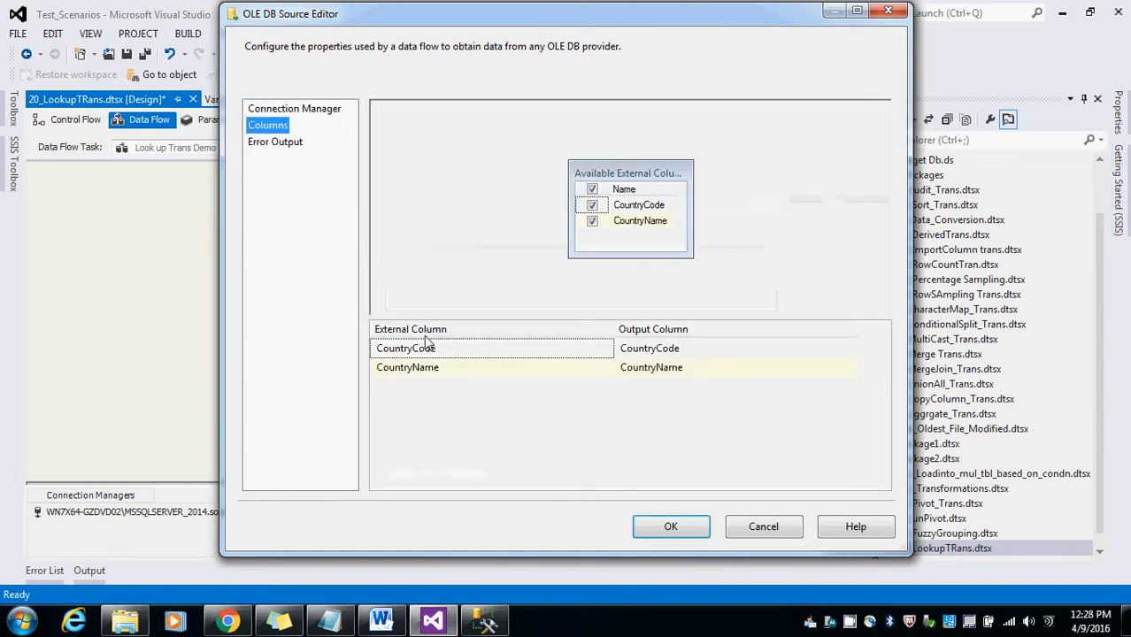
left_click(655, 527)
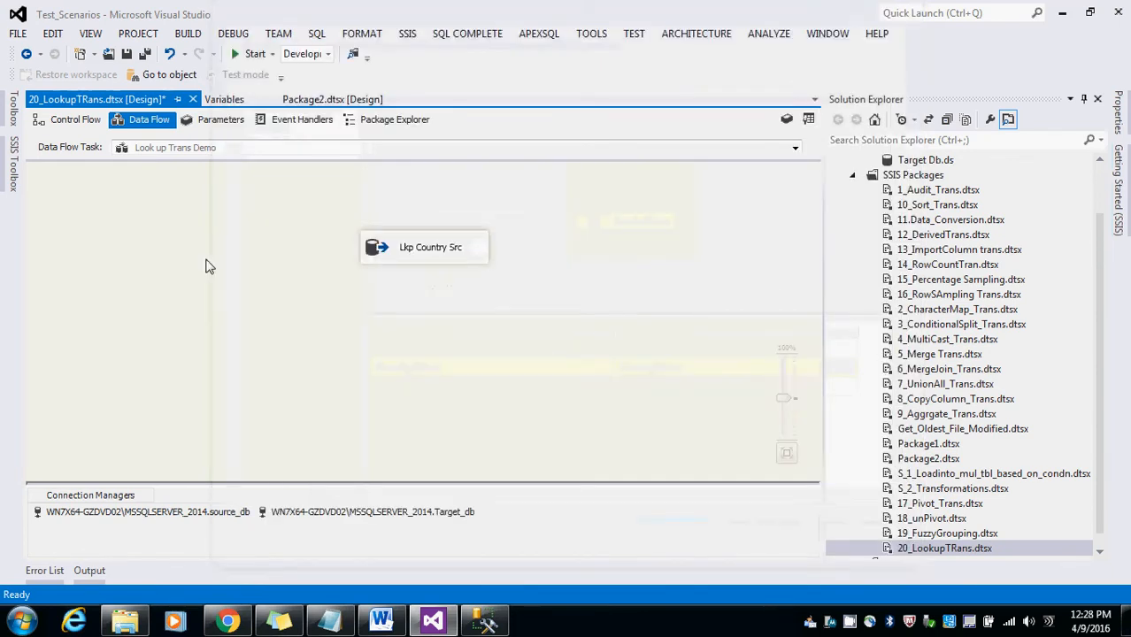
Step: Add a Lookup transformation below Lkp Country Src and connect the source's output to it
left_click(13, 163)
scroll(133, 228, "up", 3)
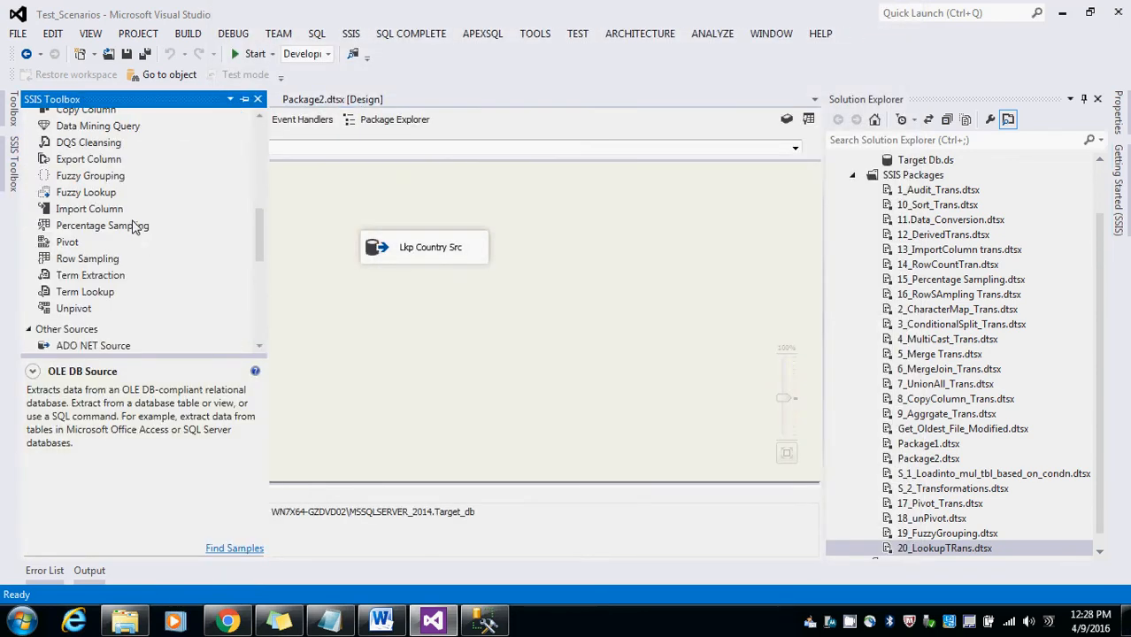
scroll(133, 228, "up", 4)
scroll(134, 223, "up", 3)
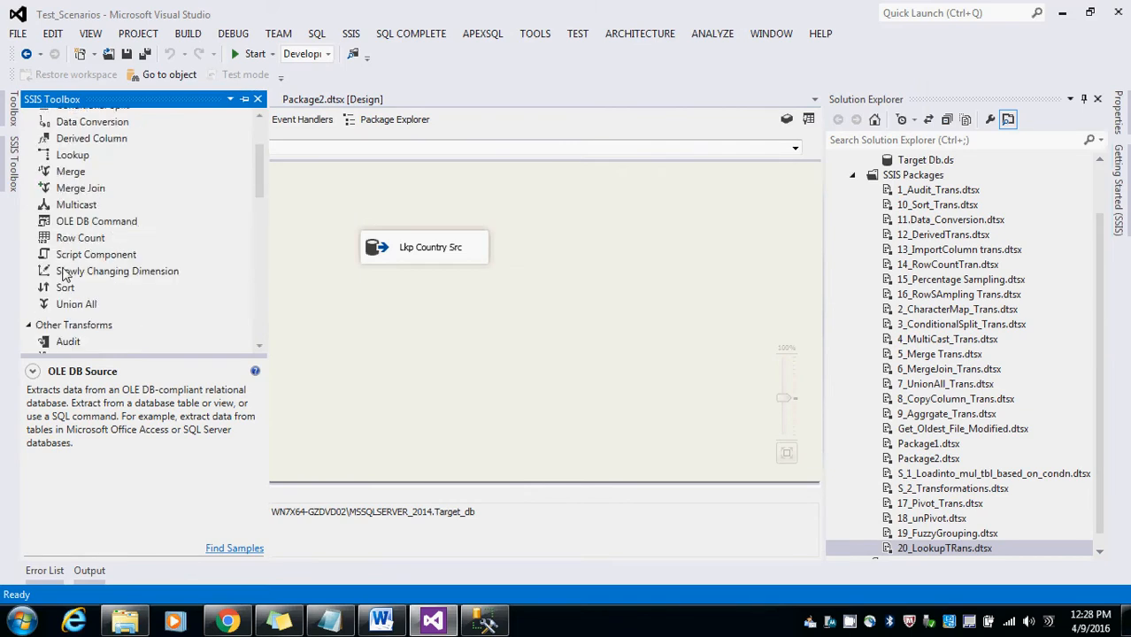
scroll(139, 268, "up", 3)
scroll(138, 269, "down", 8)
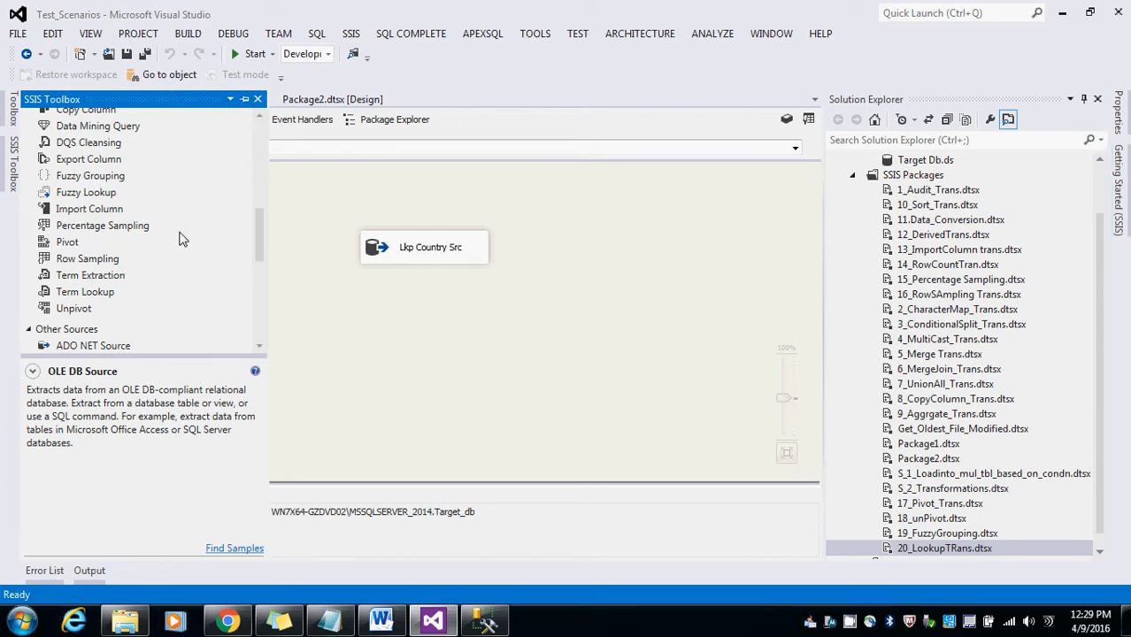
scroll(170, 227, "up", 2)
left_click(32, 371)
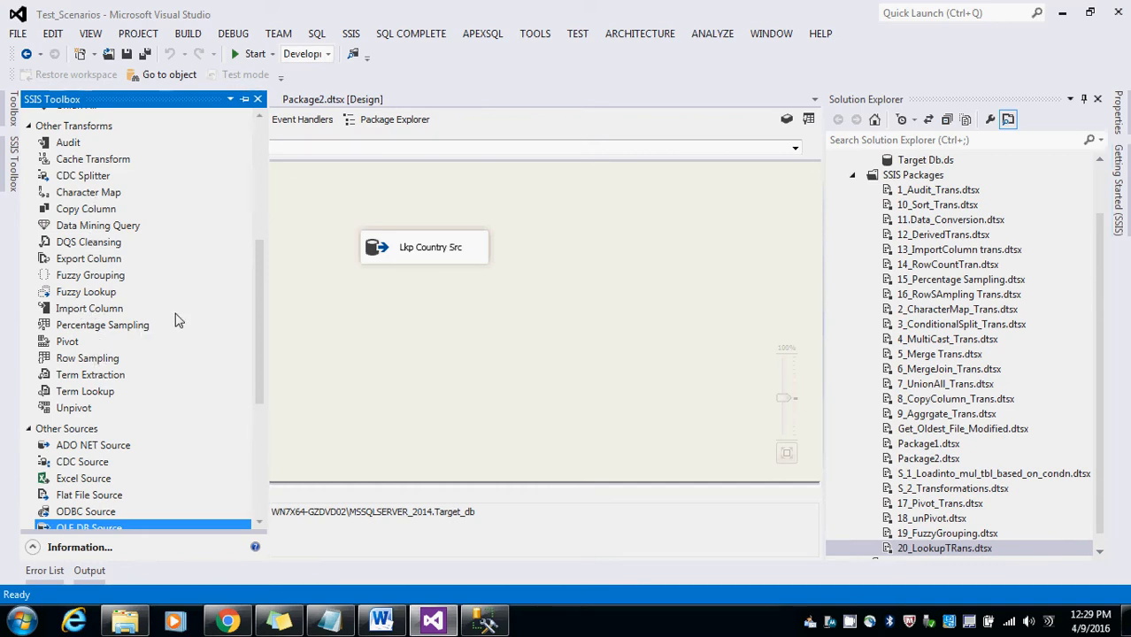
scroll(174, 349, "down", 4)
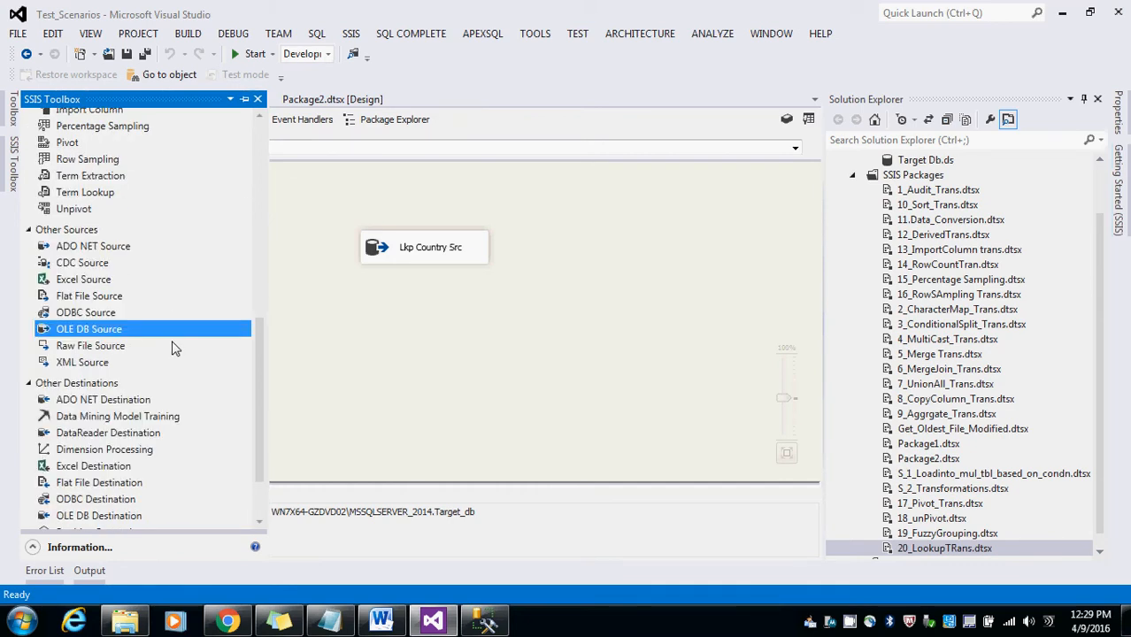
scroll(175, 349, "up", 4)
scroll(174, 349, "up", 4)
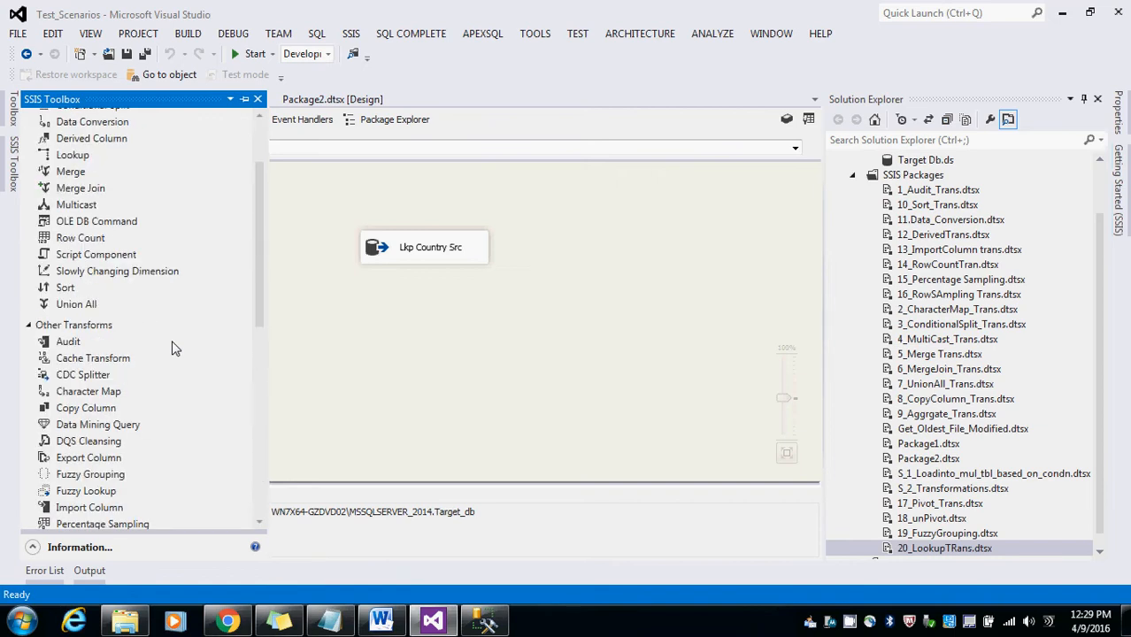
scroll(175, 349, "up", 2)
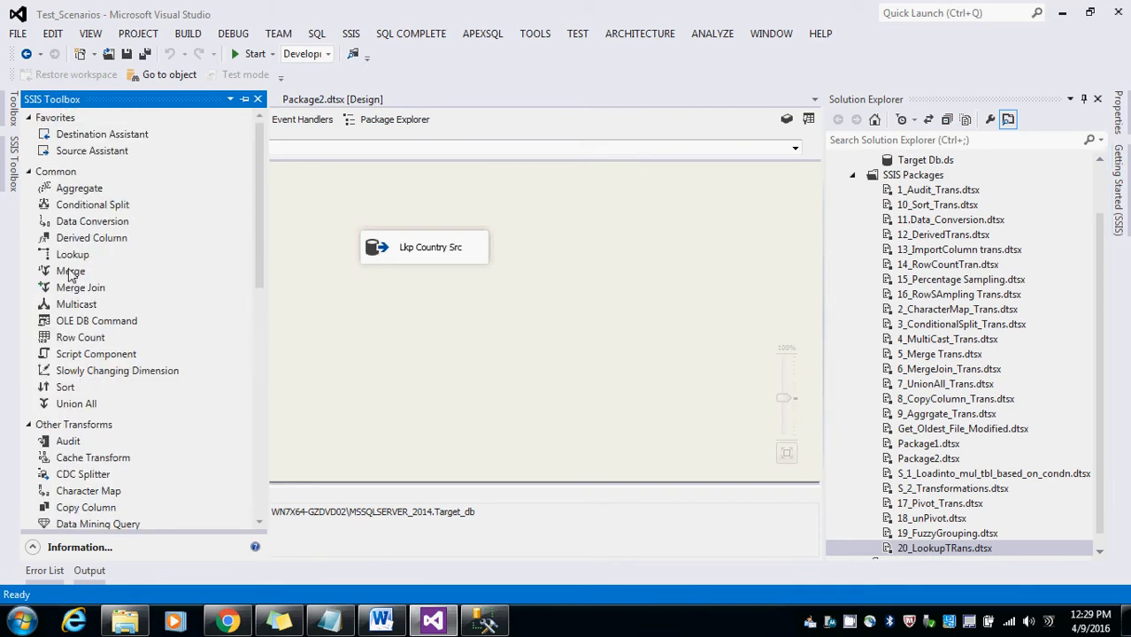
left_click_drag(72, 255, 383, 330)
left_click(410, 257)
left_click_drag(431, 277, 410, 334)
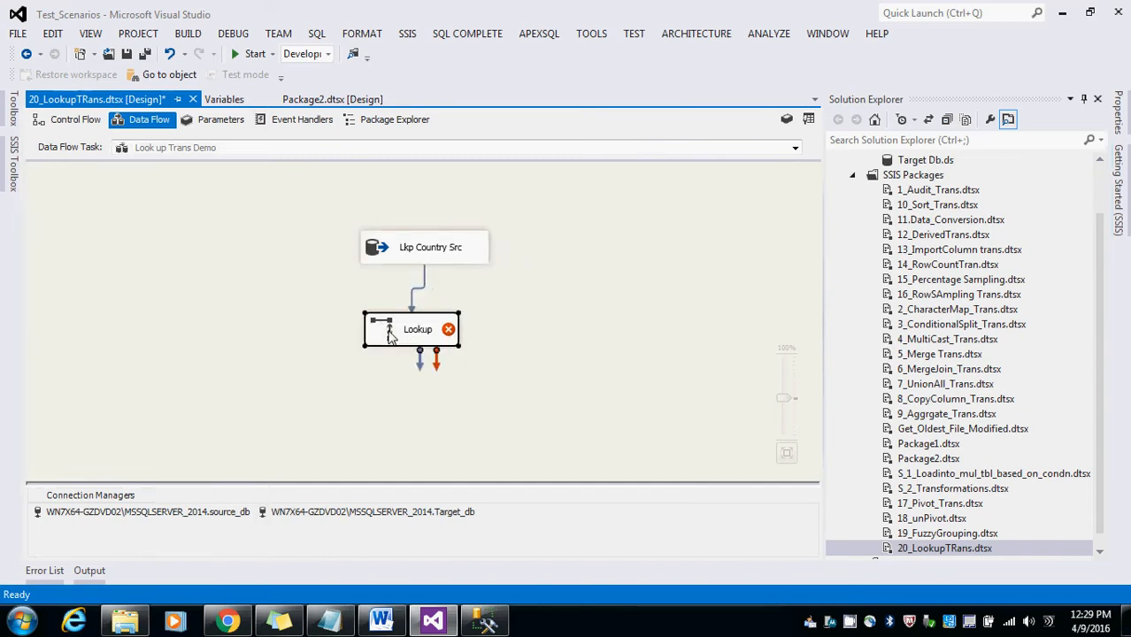
Step: In the Lookup editor keep Full cache and set rows with no matching entries to Redirect rows to no match output
double_click(400, 331)
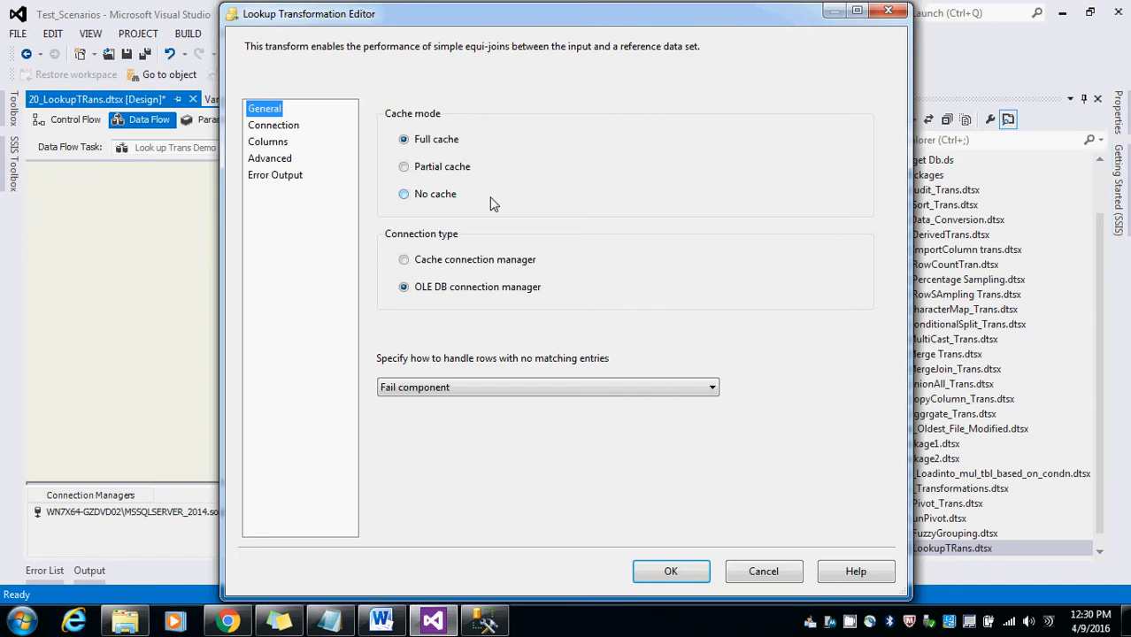
left_click(493, 202)
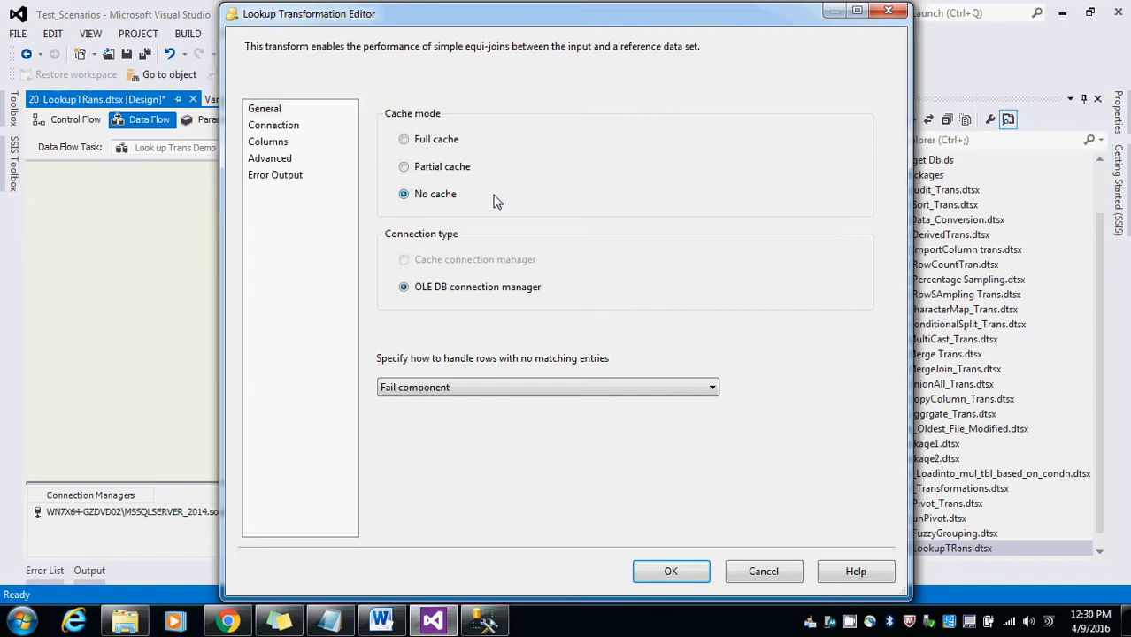
left_click(416, 145)
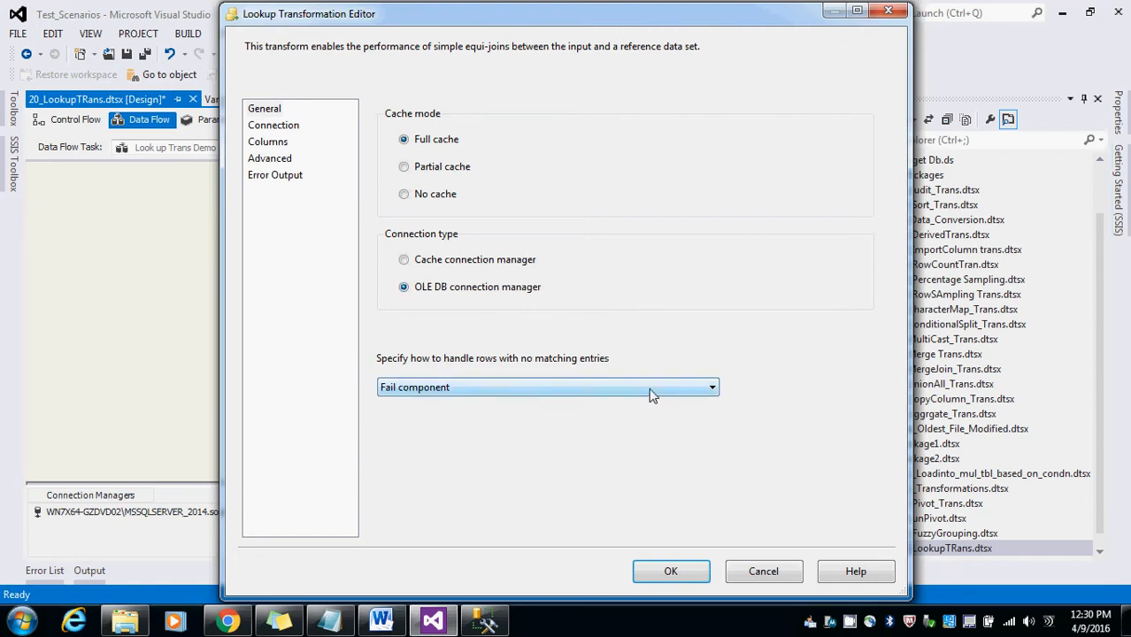
left_click(695, 389)
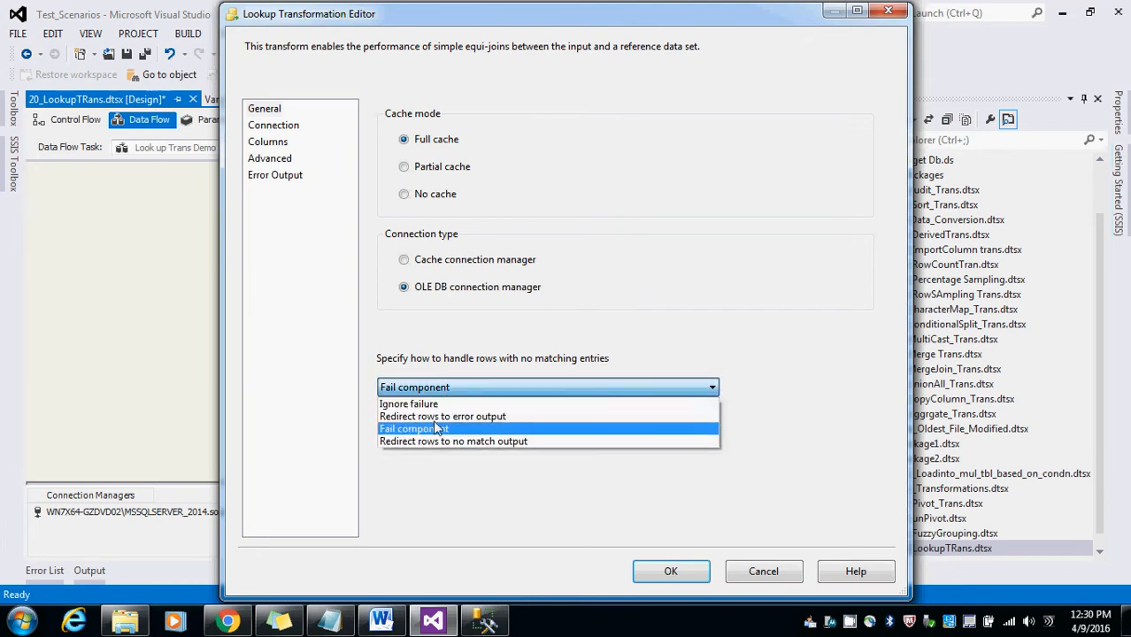
left_click(499, 442)
Step: Choose [dbo].[LKP_Countries] from source_db as the Lookup's reference table
left_click(273, 129)
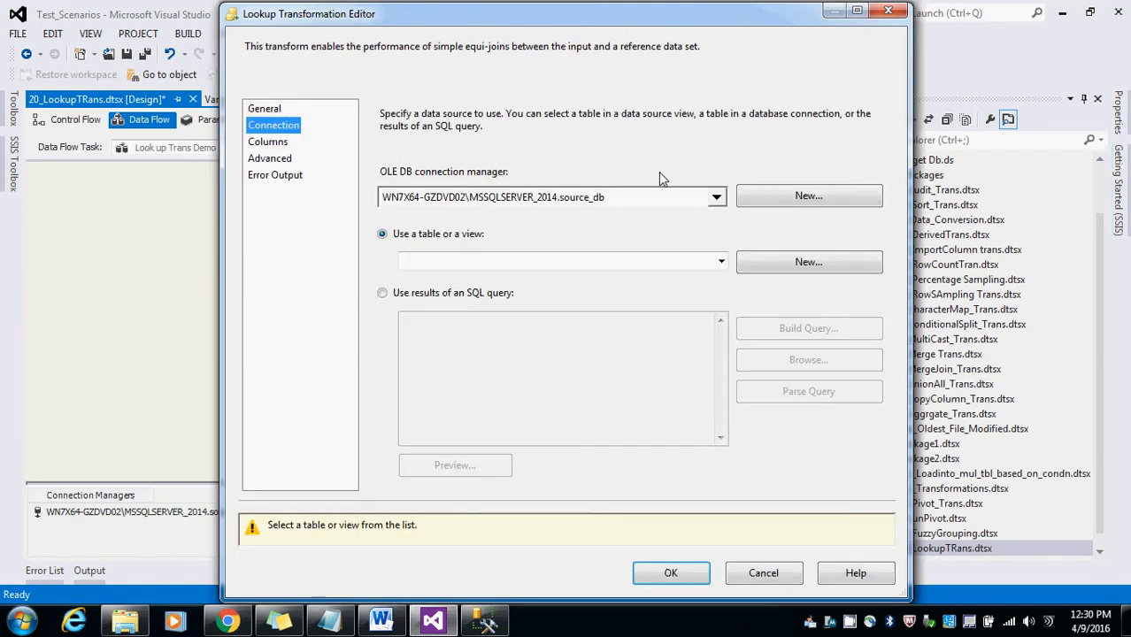
left_click(721, 260)
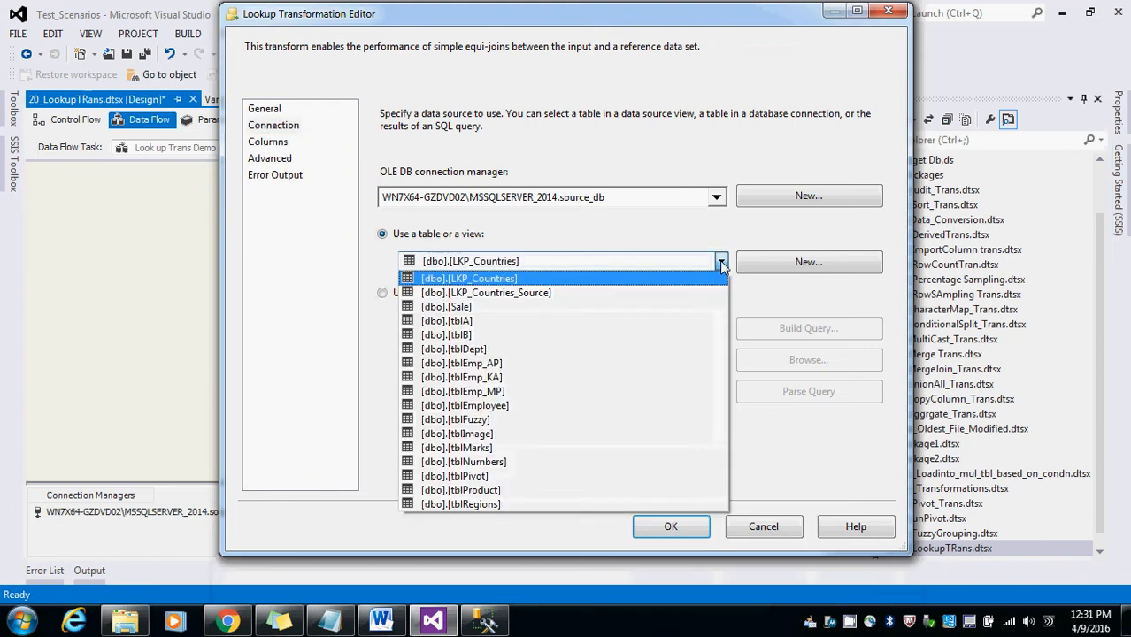
left_click(521, 280)
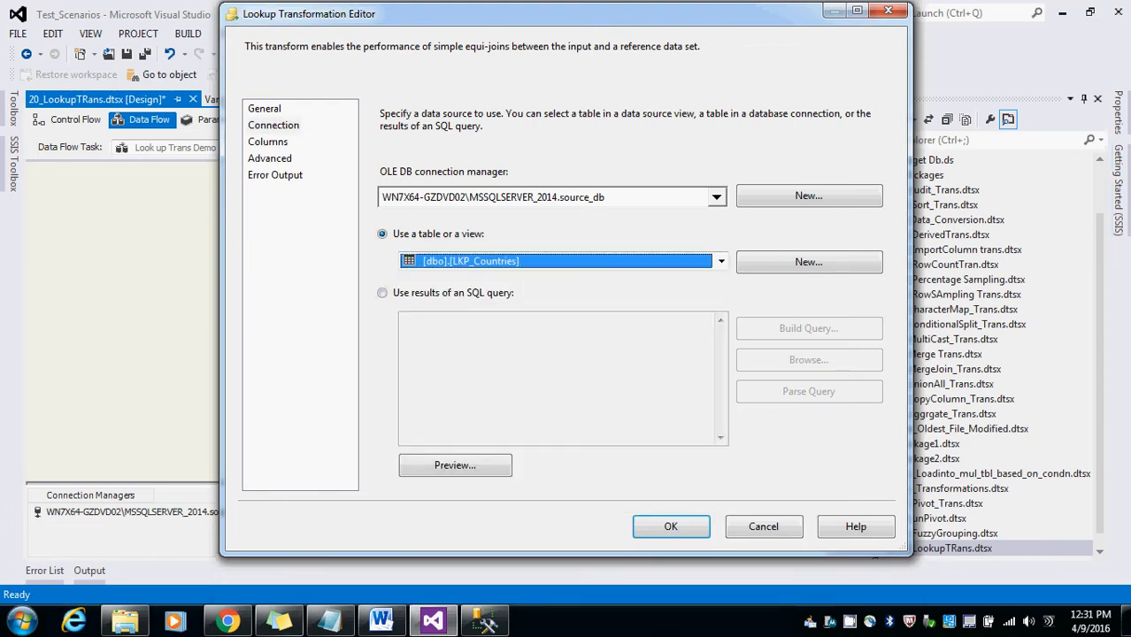
Step: Query the LKP_Countries table in SQL Server Management Studio and preview the reference data in the Lookup editor
left_click(485, 622)
left_click_drag(416, 173, 237, 177)
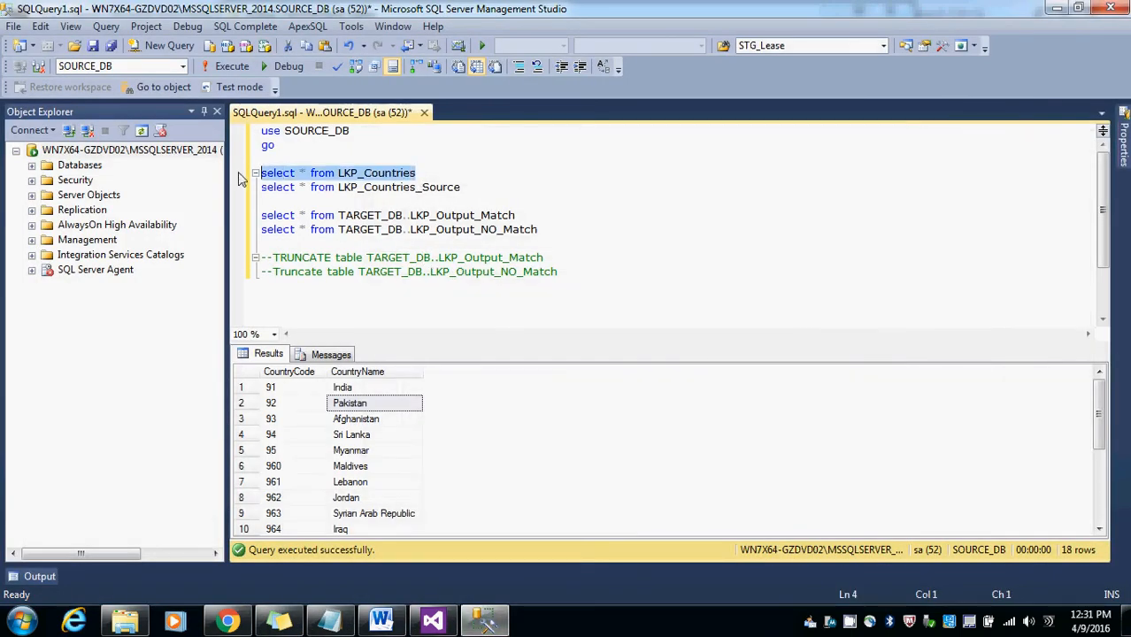
left_click(224, 67)
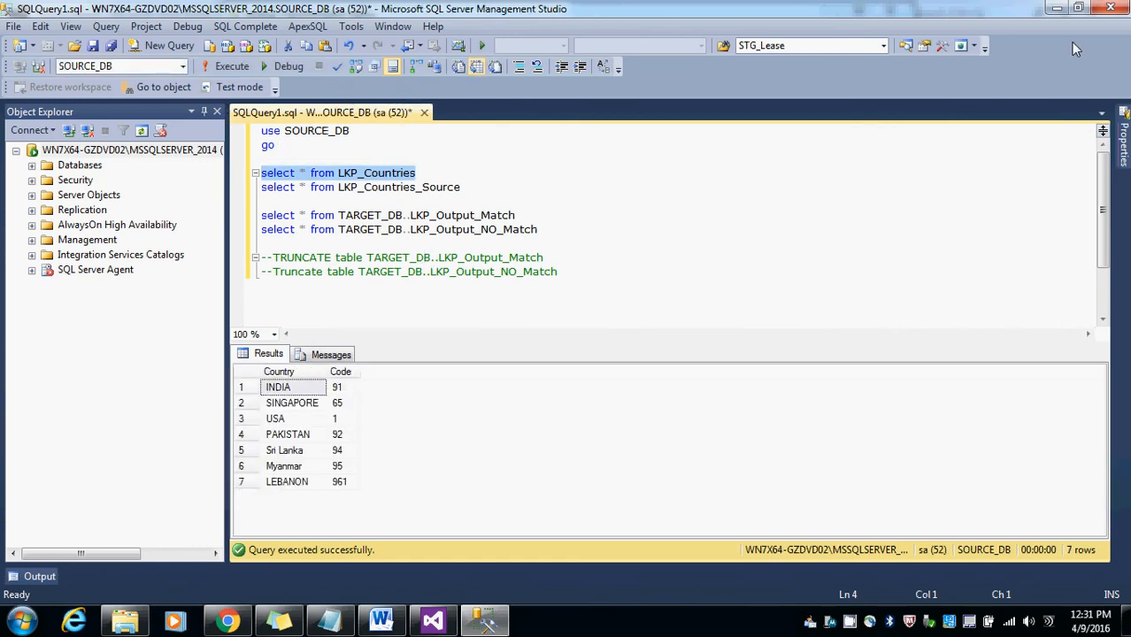
left_click(1058, 8)
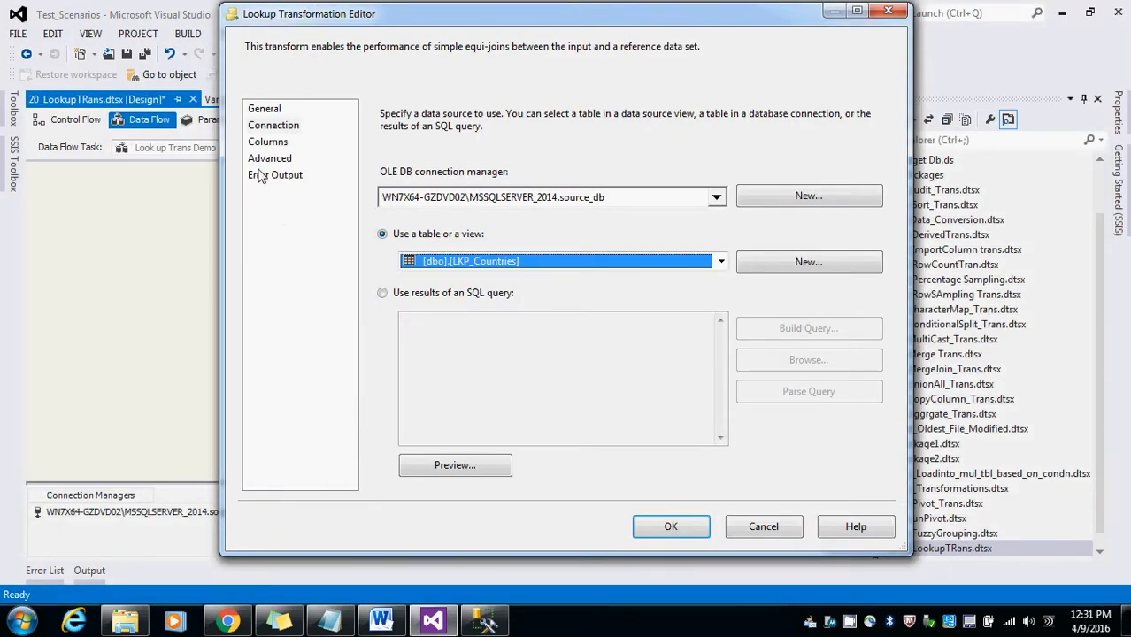
left_click(430, 465)
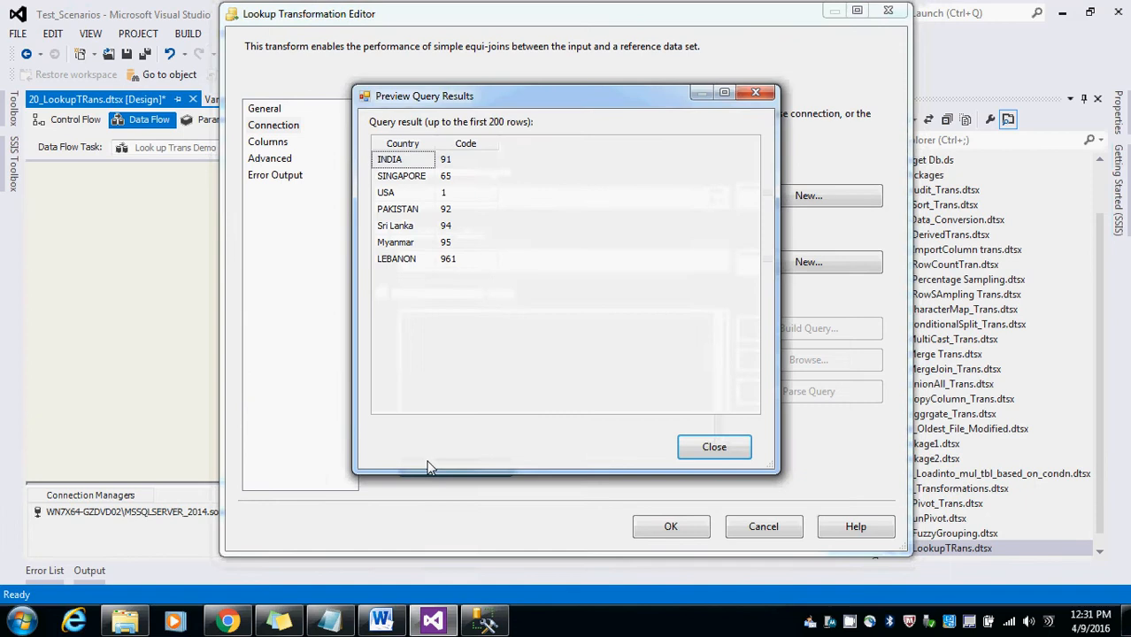
left_click(715, 447)
Step: Join CountryCode to the lookup Code column, add Code as a new column aliased Code_LKP, and confirm the Lookup
left_click(292, 144)
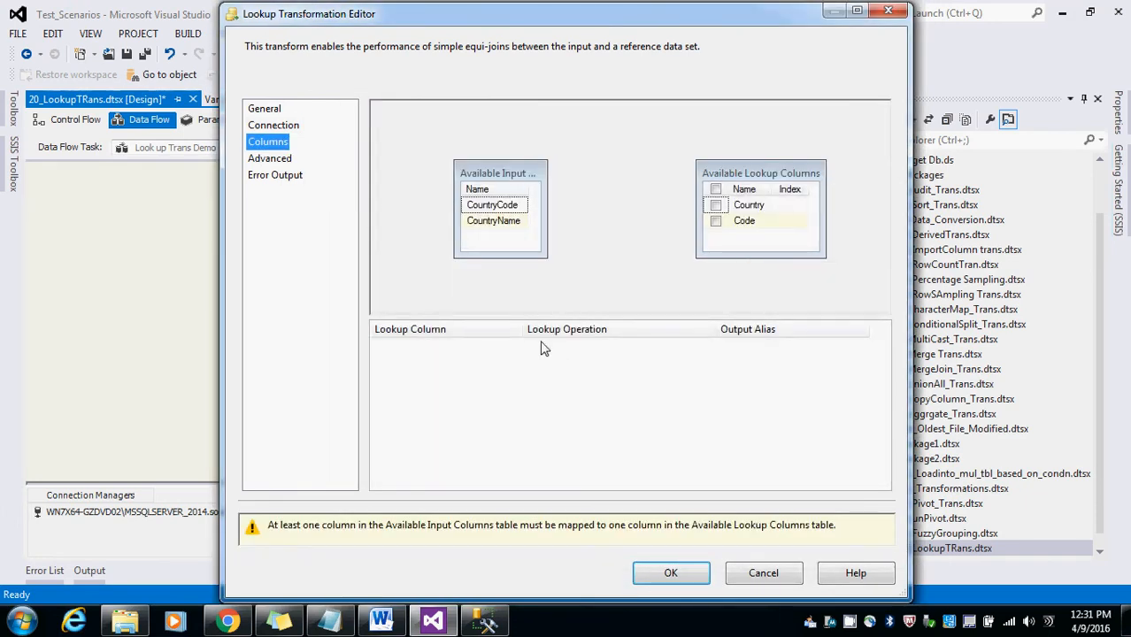
left_click_drag(501, 207, 745, 213)
left_click(716, 221)
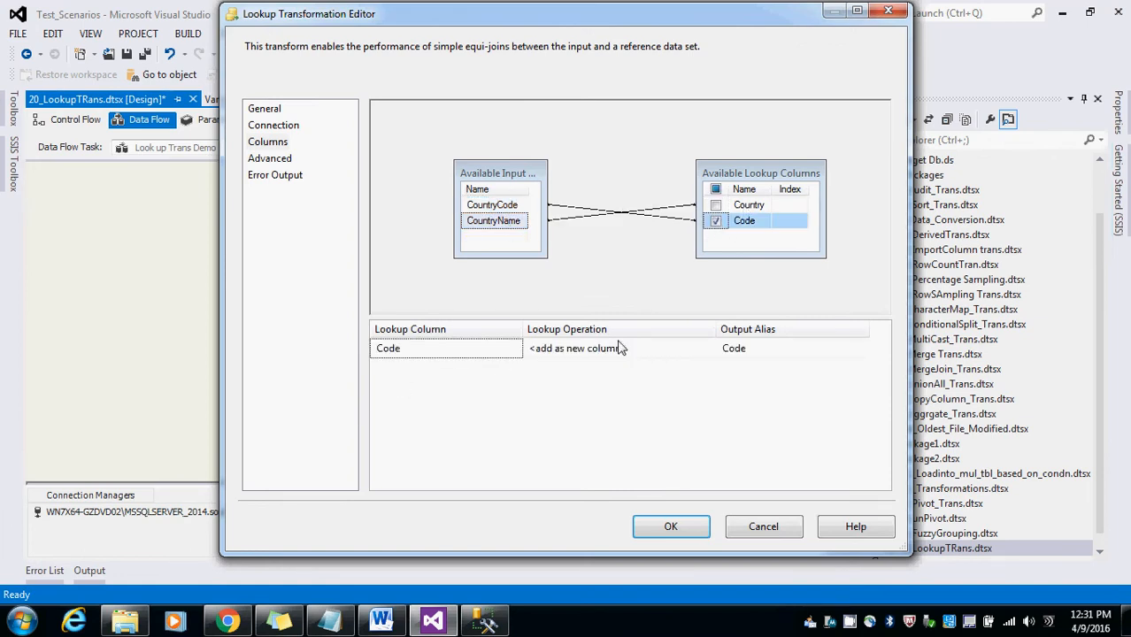
left_click(742, 349)
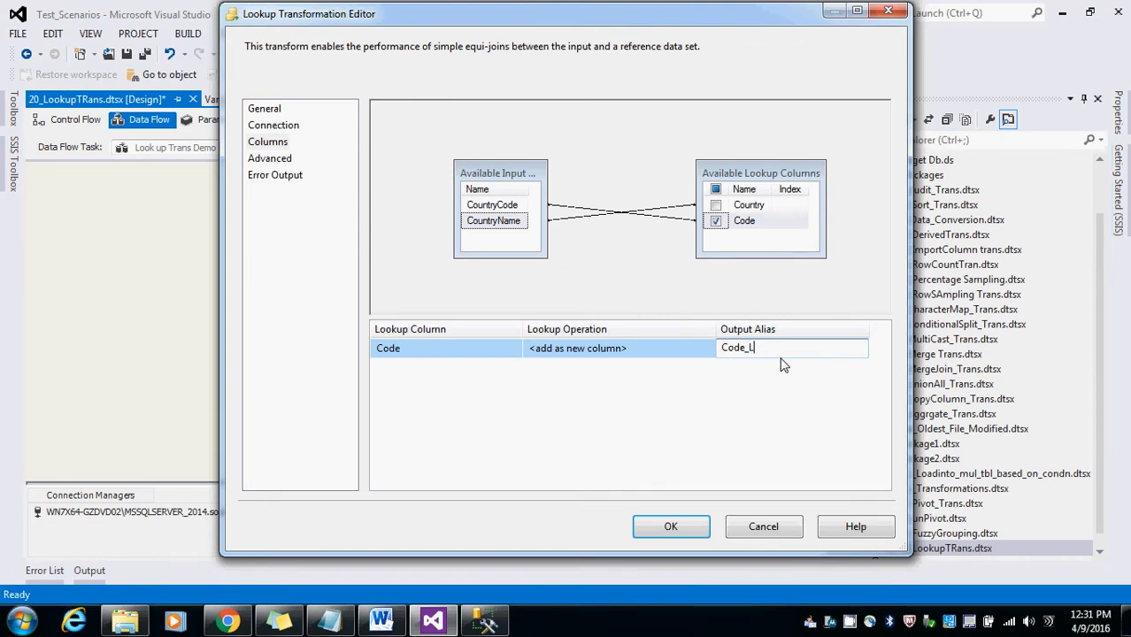
left_click(706, 396)
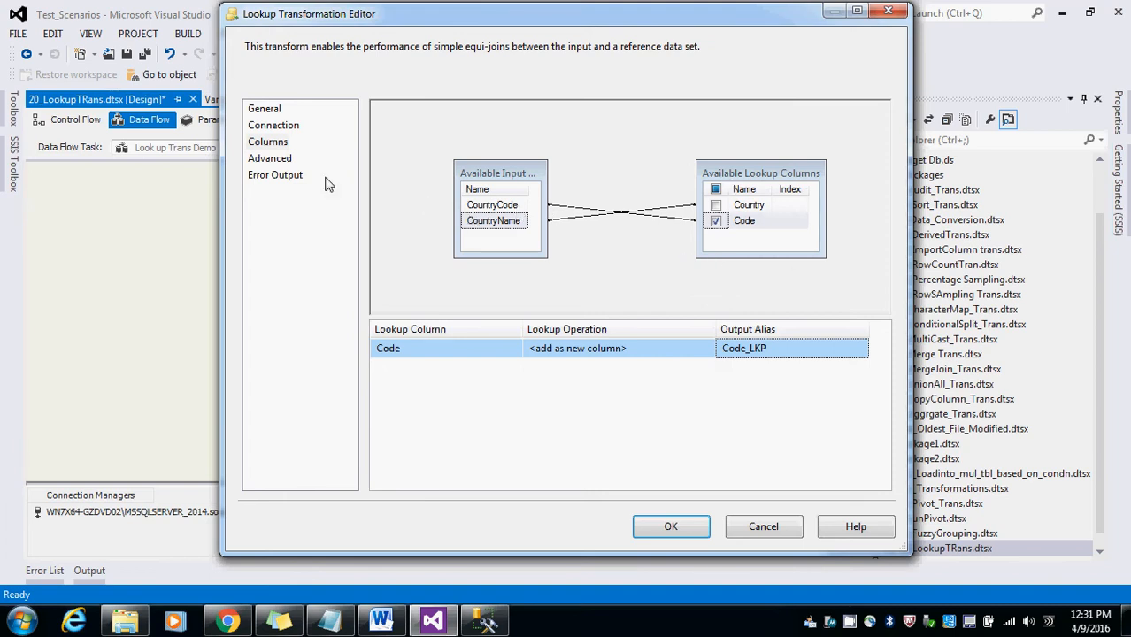
left_click(278, 161)
left_click(278, 176)
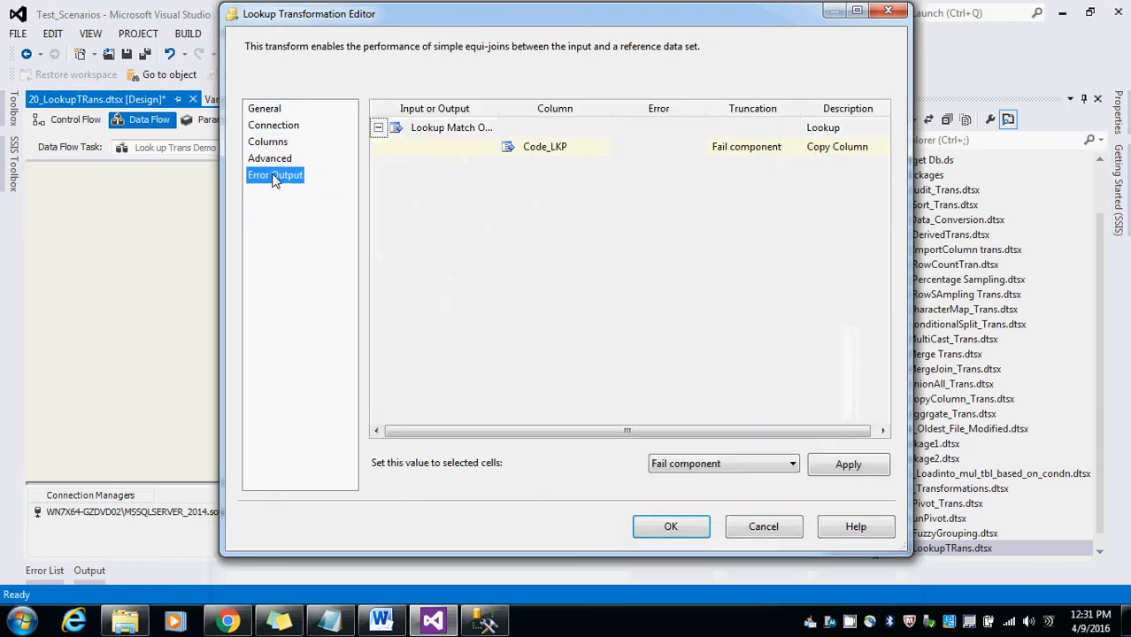
left_click(669, 531)
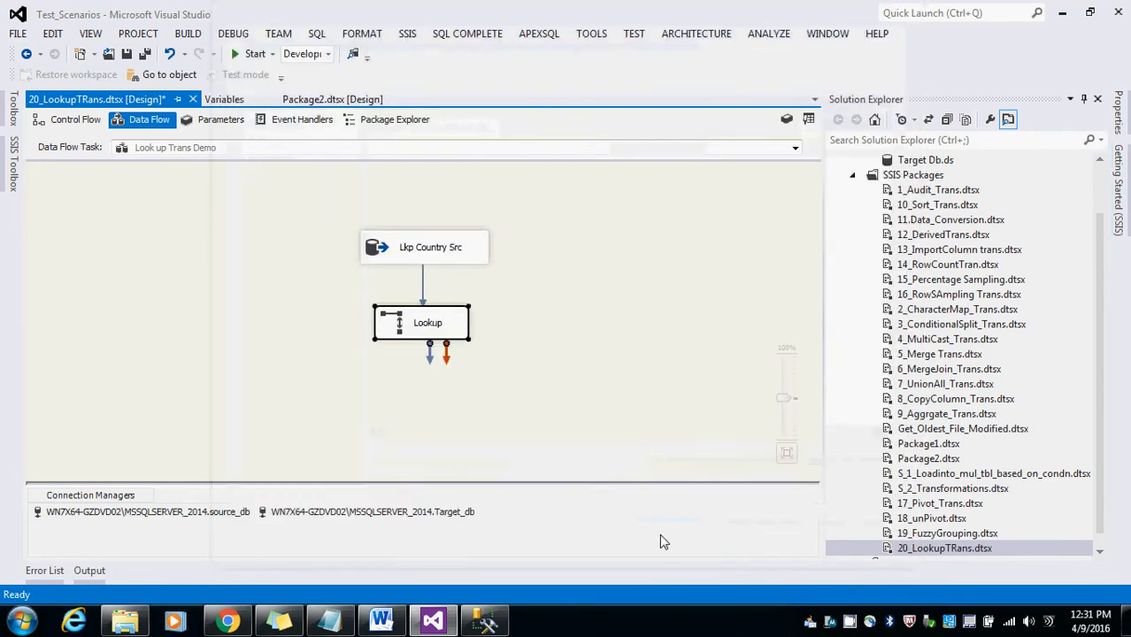
Step: Add two OLE DB Destinations below the Lookup
left_click(11, 173)
scroll(198, 279, "down", 10)
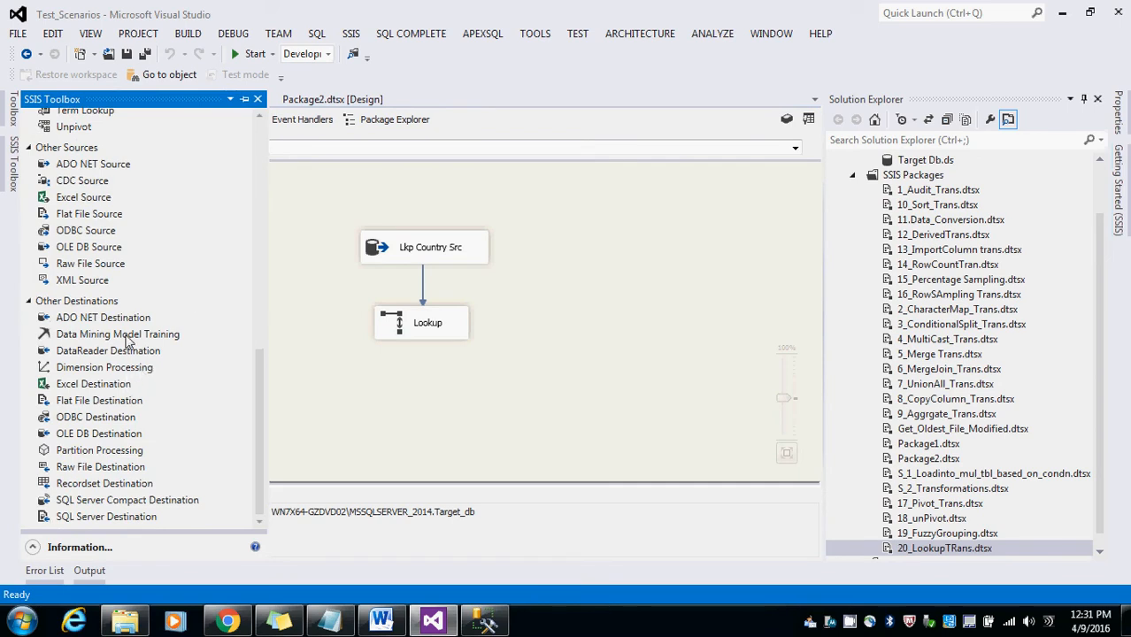
left_click_drag(80, 433, 372, 408)
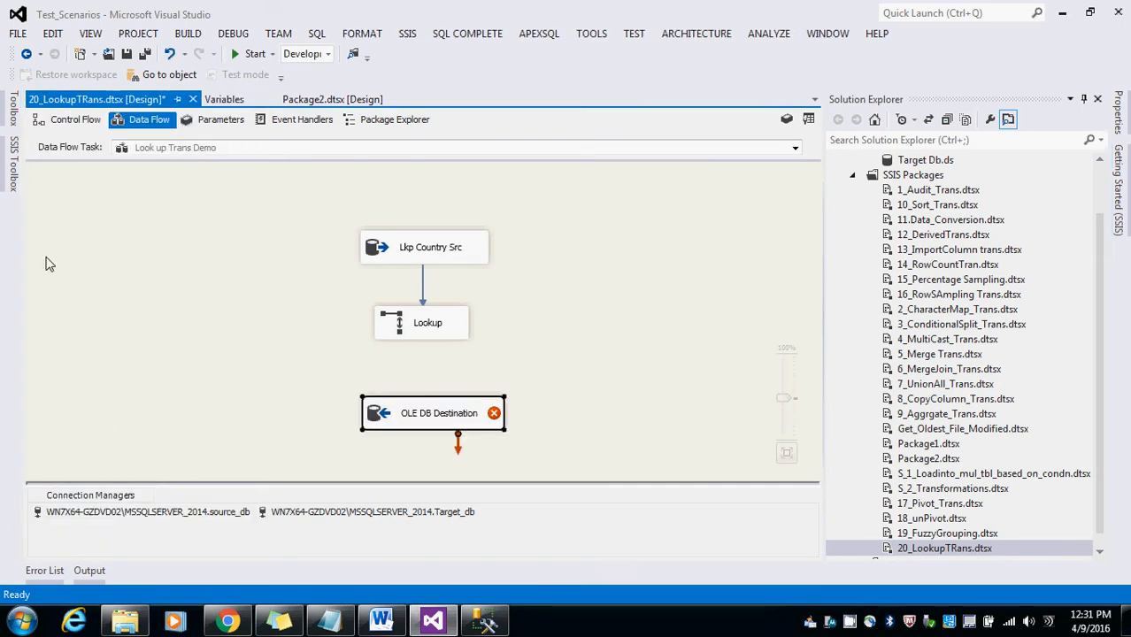
mouse_move(13, 177)
left_click_drag(70, 432, 600, 398)
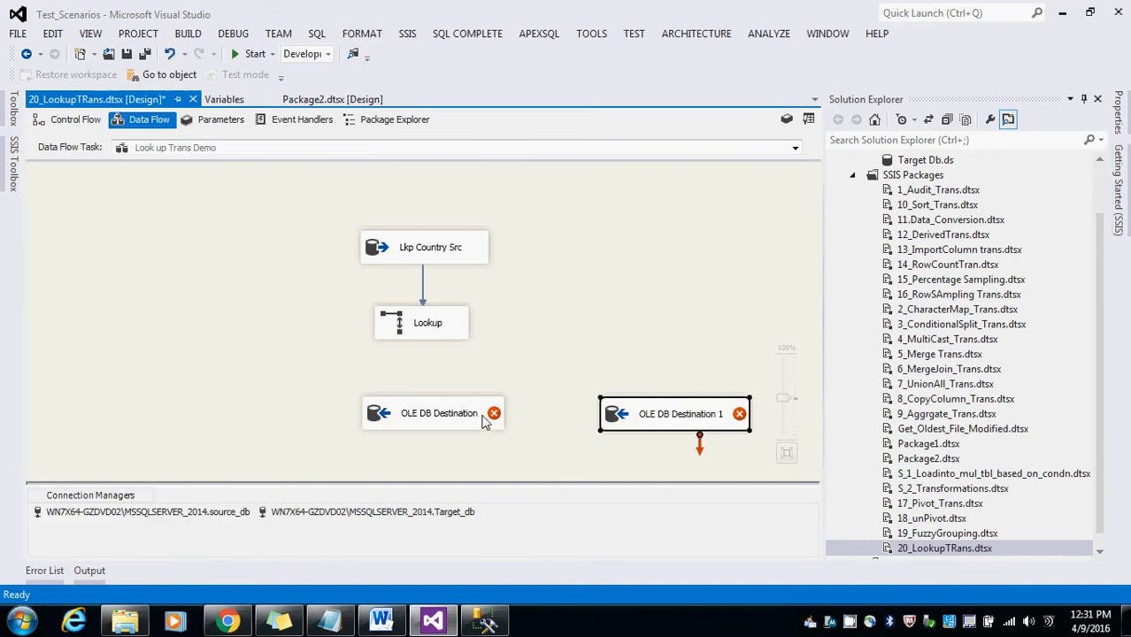
Step: Connect the Lookup Match Output to the first OLE DB Destination
left_click_drag(420, 408, 301, 387)
left_click(416, 326)
left_click_drag(429, 350, 314, 391)
left_click(772, 305)
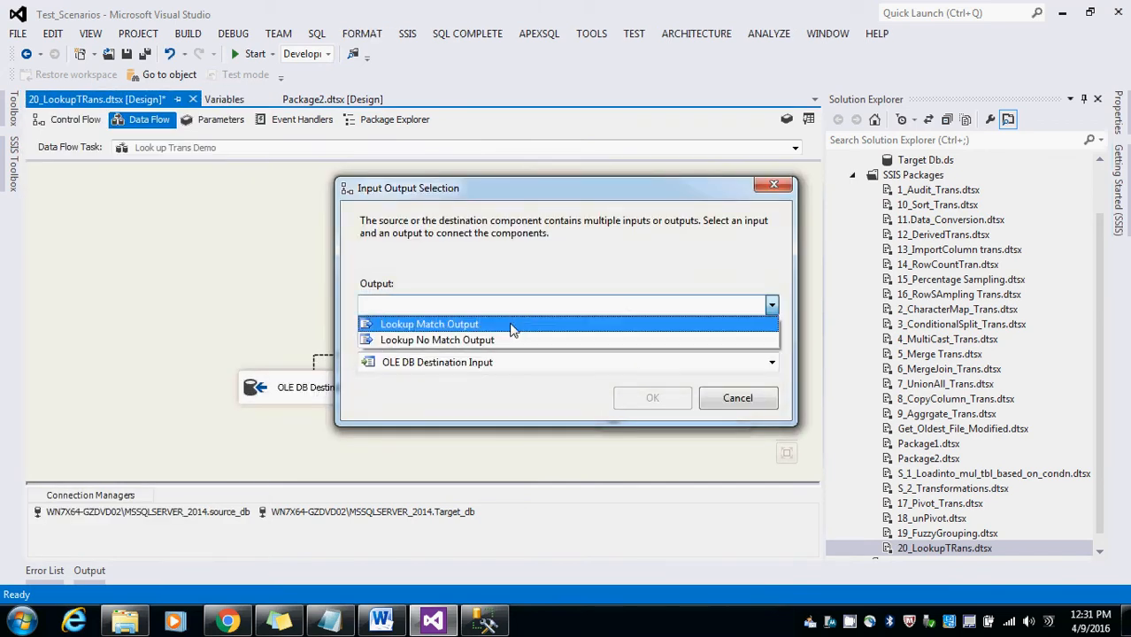
left_click(619, 321)
left_click(629, 400)
Step: Open the first destination's editor and set its OLE DB connection manager to Target_db
left_click_drag(285, 390, 217, 401)
double_click(217, 402)
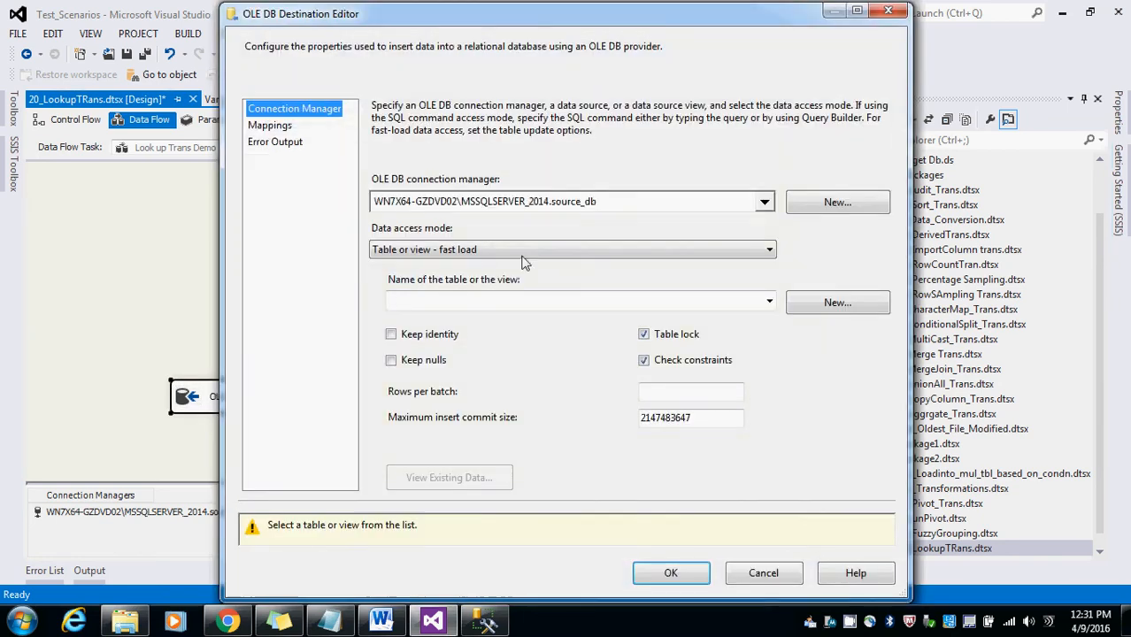
left_click(764, 202)
left_click(704, 246)
left_click(630, 375)
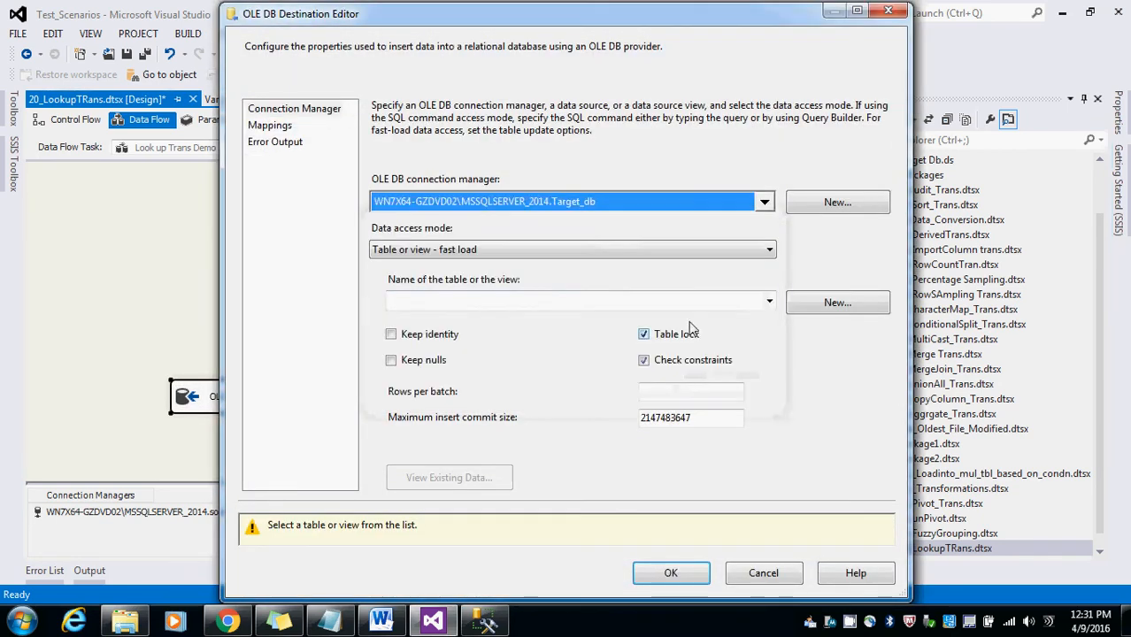
Step: Set the first destination's table to [dbo].[LKP_Output_Match], map Code_LKP to Country_Calling_Code, and confirm
left_click(756, 305)
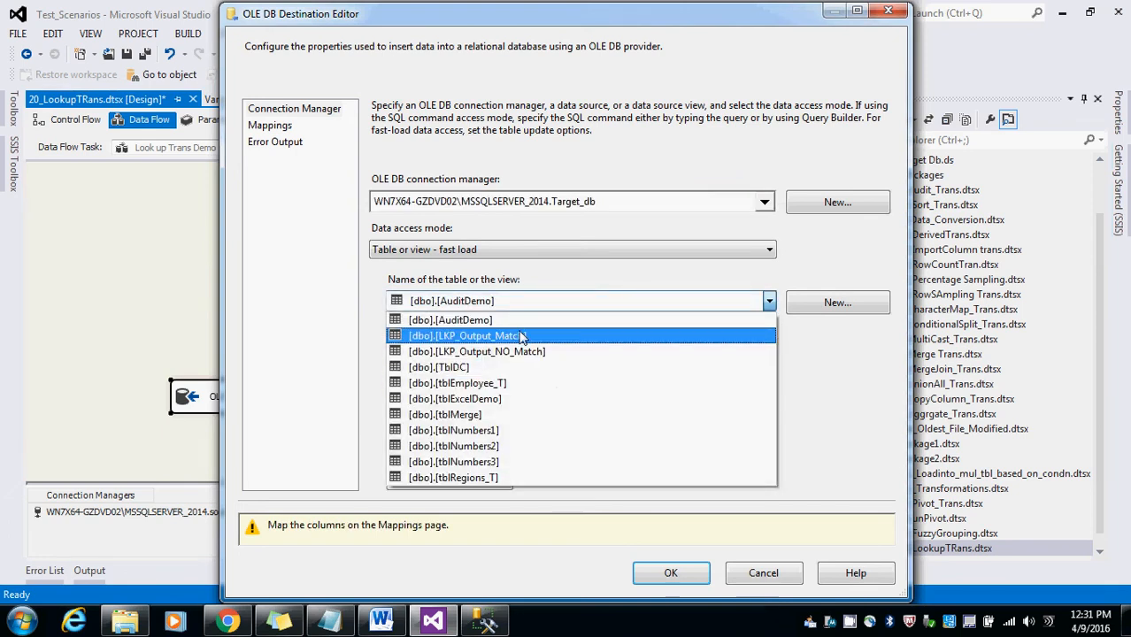
left_click(492, 335)
left_click(275, 142)
left_click(270, 125)
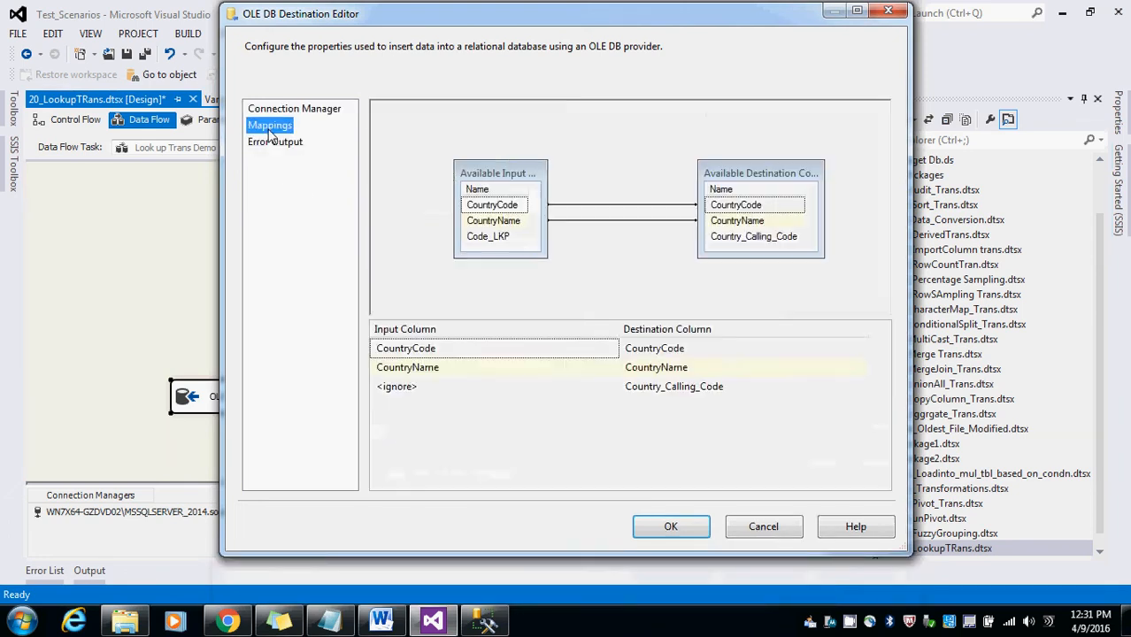
left_click(615, 388)
left_click(611, 387)
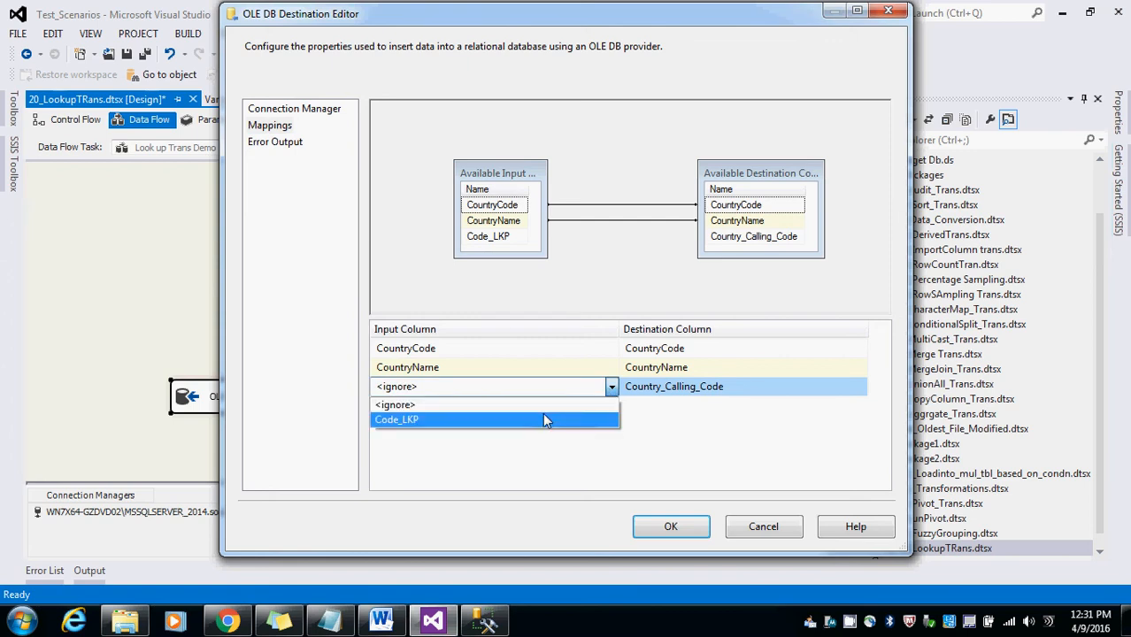
left_click(542, 420)
left_click(670, 526)
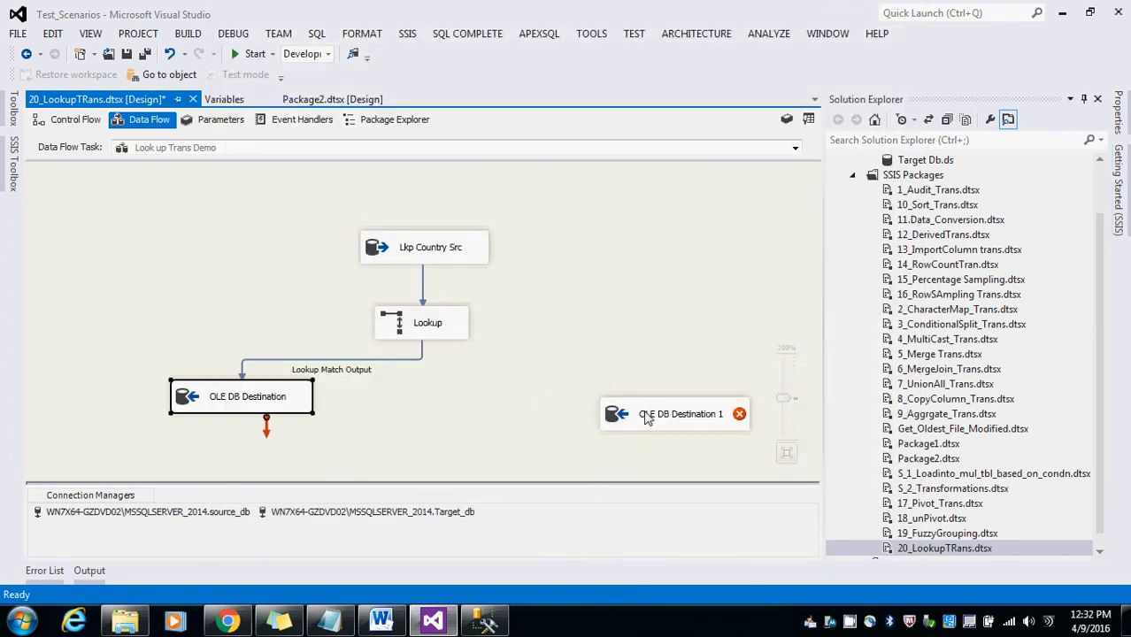
Step: Reposition the second OLE DB Destination and connect the Lookup No Match Output to it
left_click_drag(646, 416, 582, 417)
left_click(441, 334)
left_click_drag(433, 354, 581, 432)
Step: Configure the second destination with the Target_db connection and table [dbo].[LKP_Output_NO_Match], accept its mappings, and confirm
double_click(558, 420)
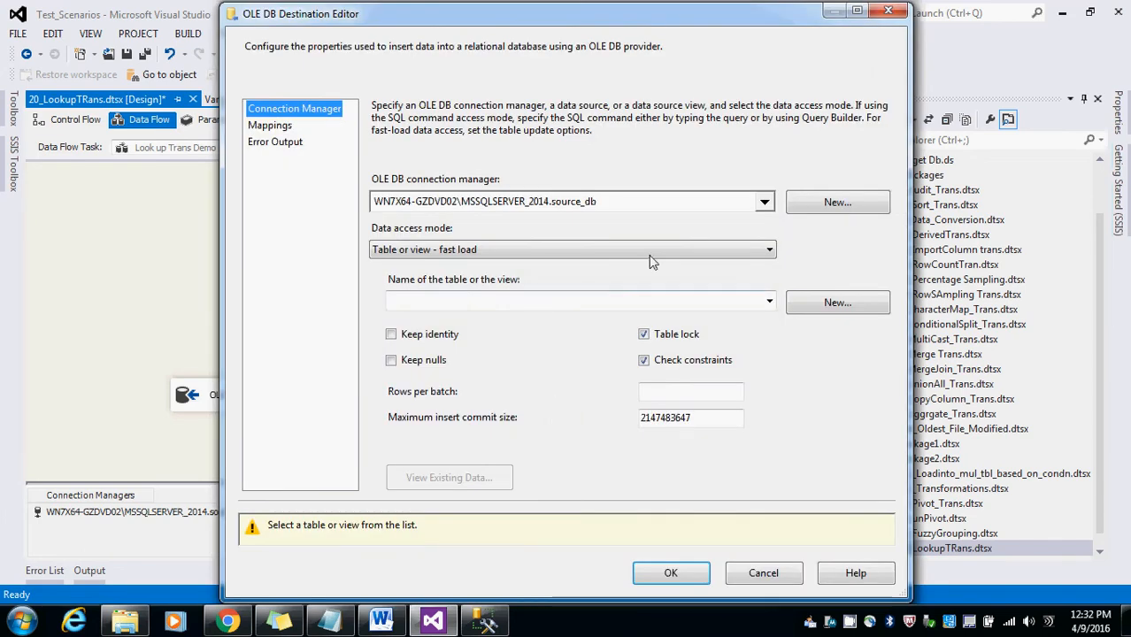
left_click(763, 203)
left_click(620, 247)
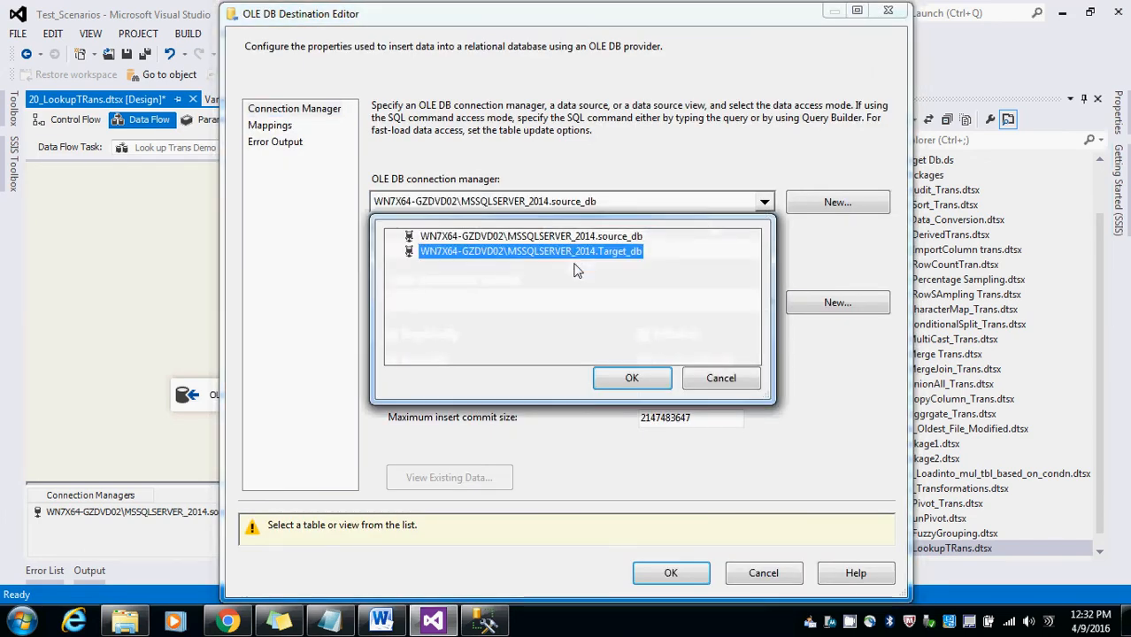
left_click(631, 381)
left_click(735, 302)
left_click(496, 354)
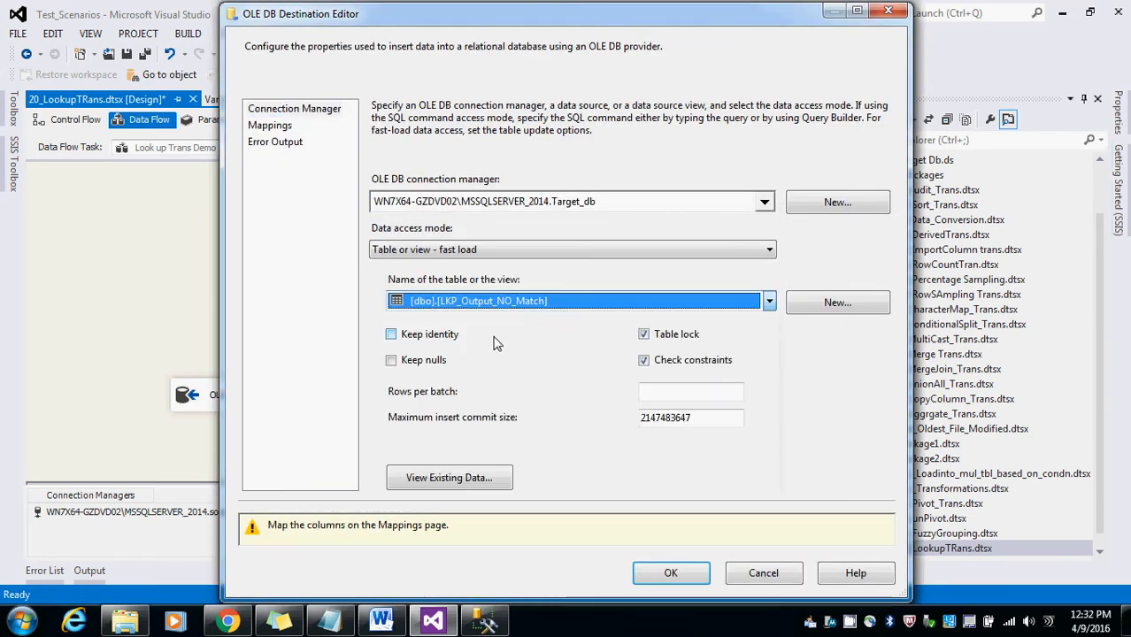
left_click(270, 126)
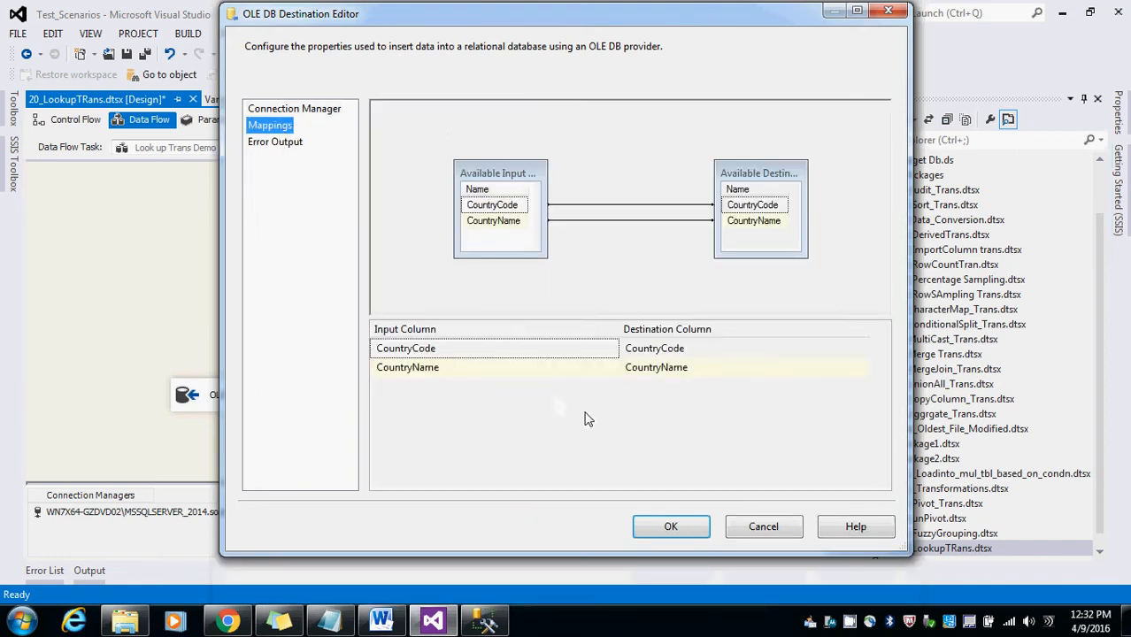
left_click(695, 528)
left_click_drag(566, 418, 526, 415)
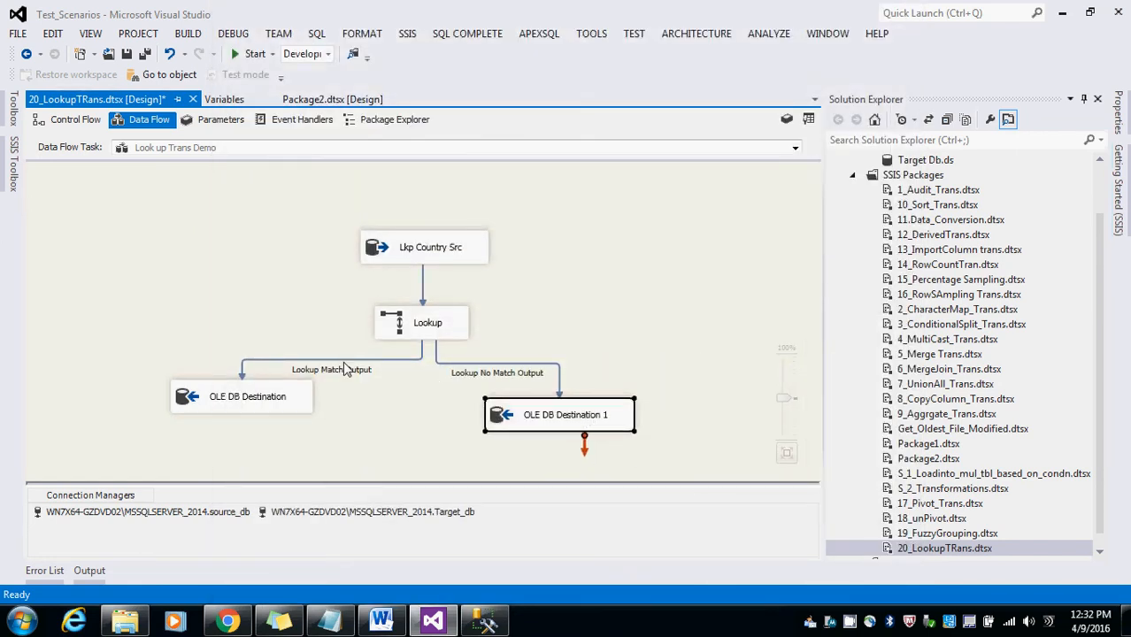
Step: Enable data viewers on the Lookup Match Output, Lookup No Match Output, and source-to-Lookup paths
right_click(358, 358)
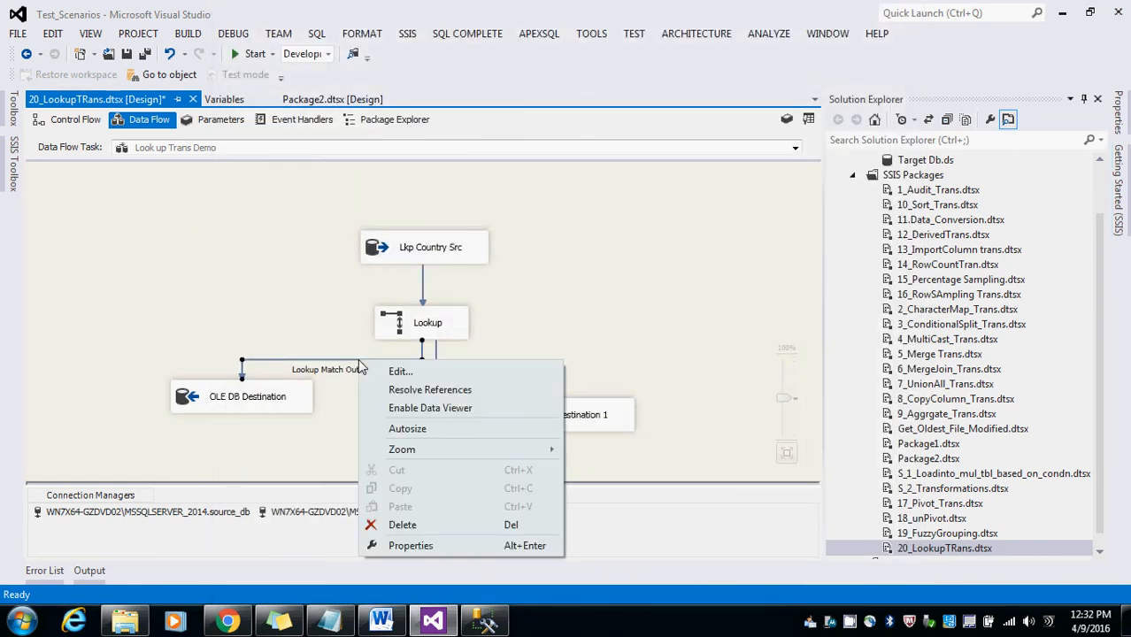
left_click(393, 409)
right_click(476, 364)
left_click(518, 409)
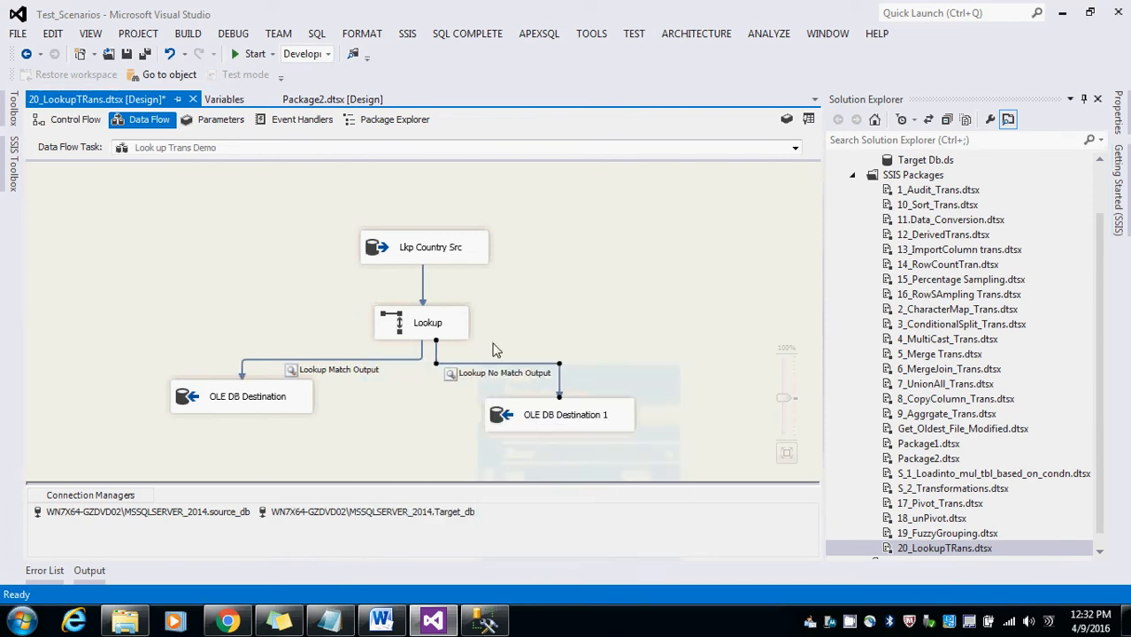
right_click(423, 286)
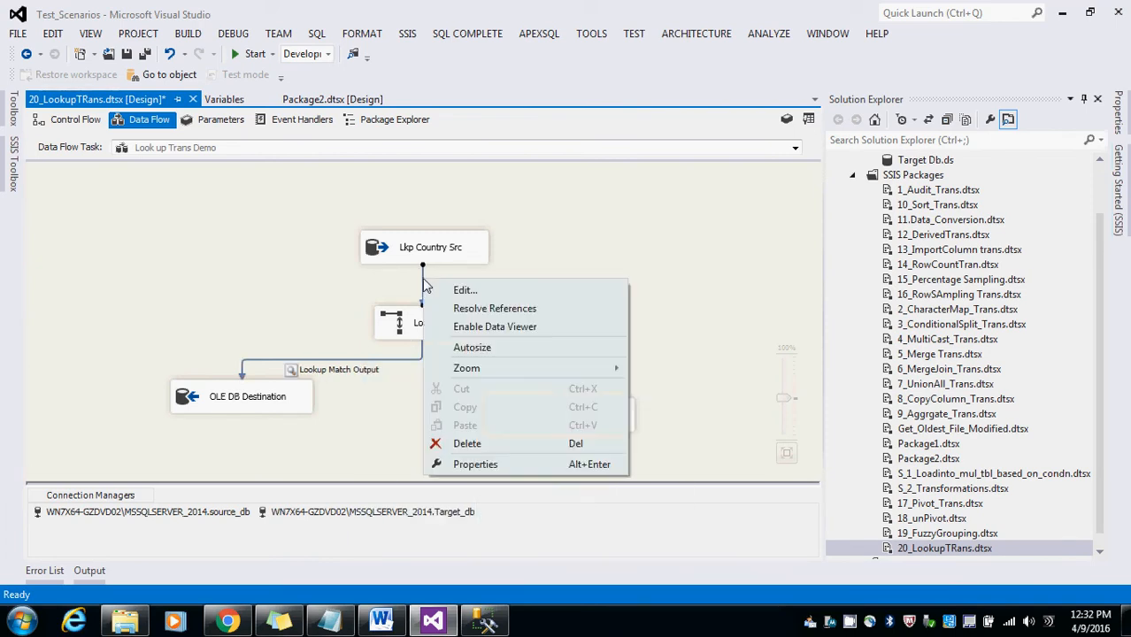
left_click(452, 326)
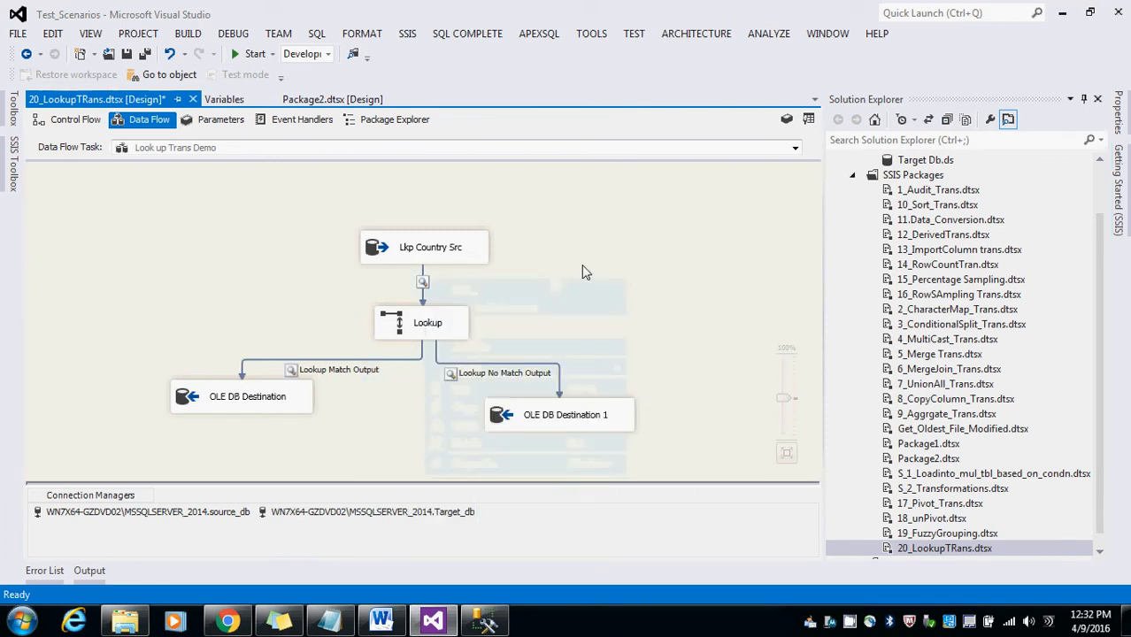
Step: Save all changes and start debugging the package, continuing past the source data viewer
left_click(145, 55)
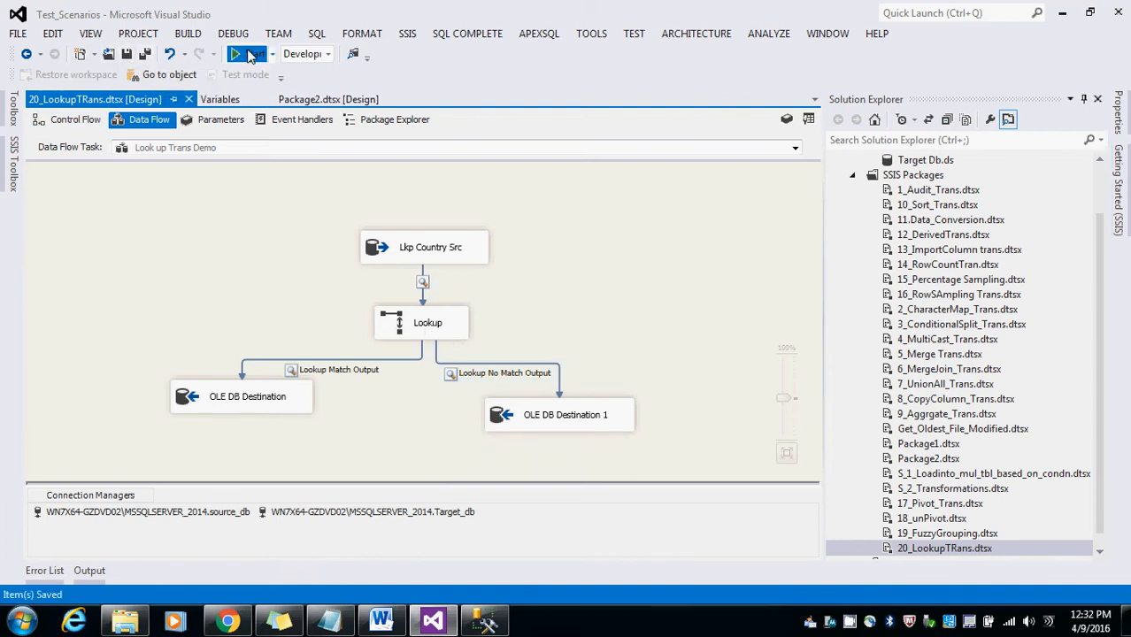
left_click(250, 53)
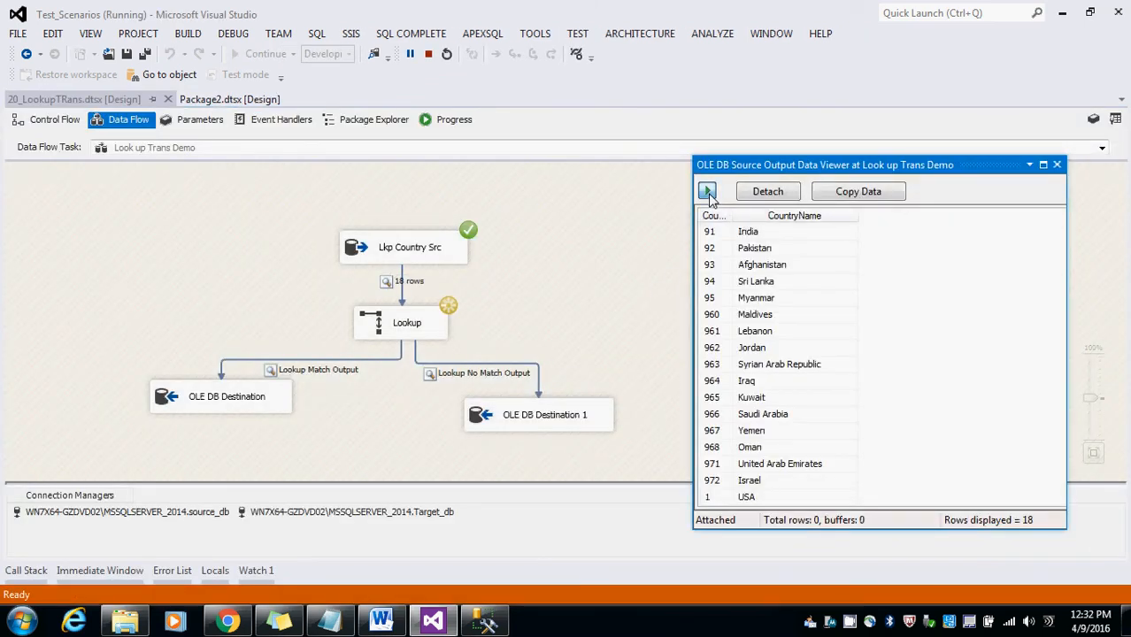
left_click(708, 191)
Step: Compare the match and no-match data viewer rows with the LKP_Countries reference table results in SQL Server Management Studio
left_click_drag(346, 177, 961, 253)
left_click_drag(628, 194, 277, 302)
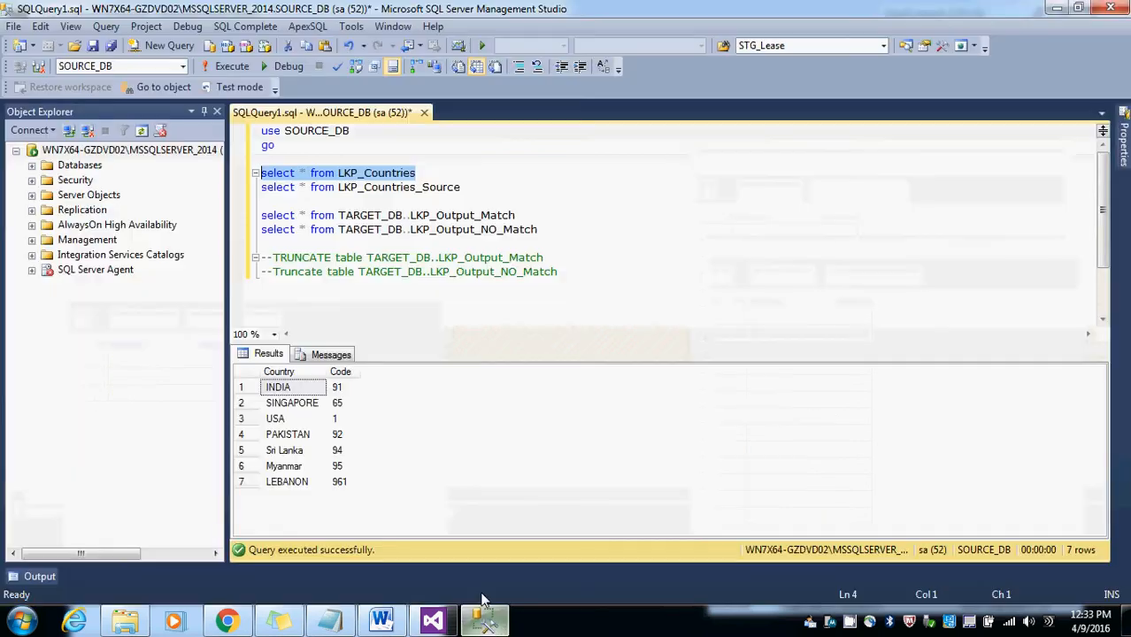
left_click(484, 622)
left_click_drag(337, 387, 337, 483)
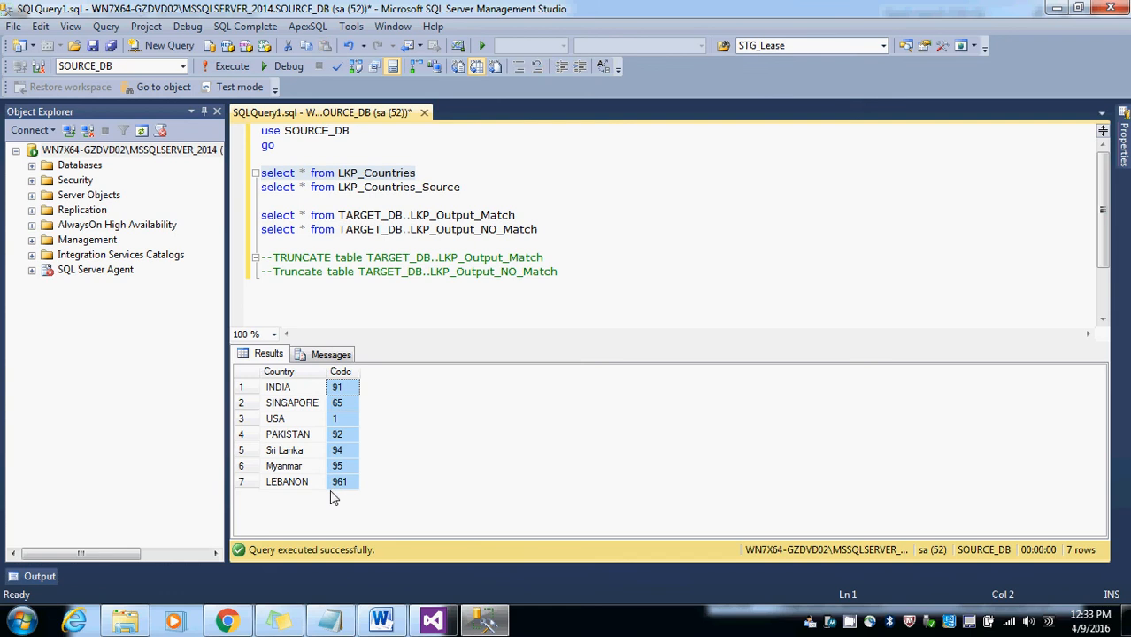
left_click(1057, 8)
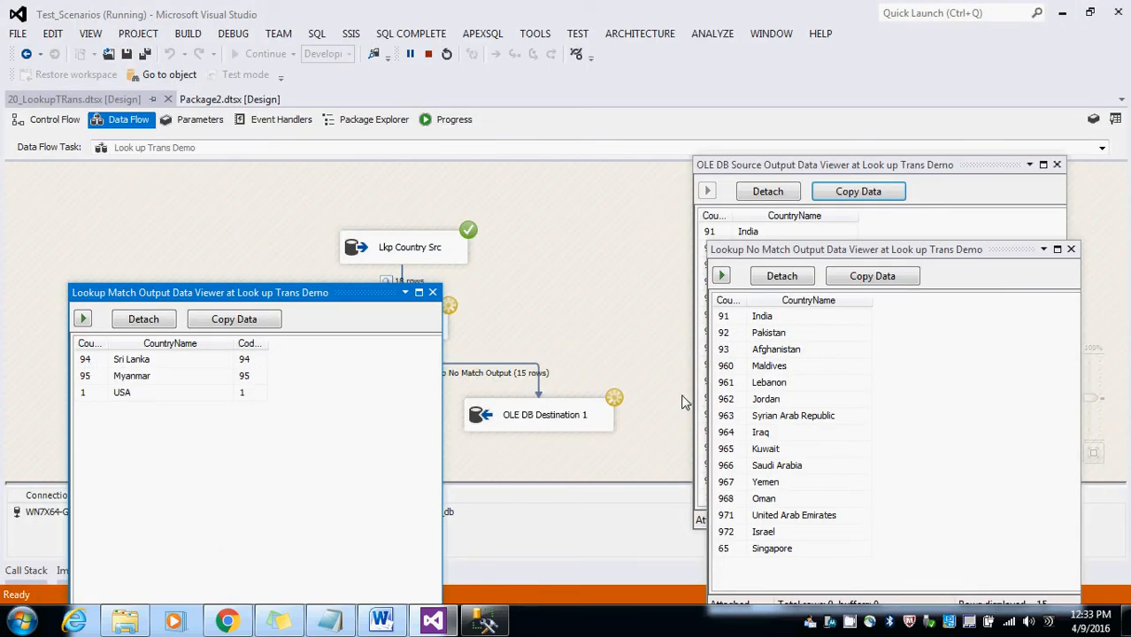
left_click_drag(829, 254, 859, 244)
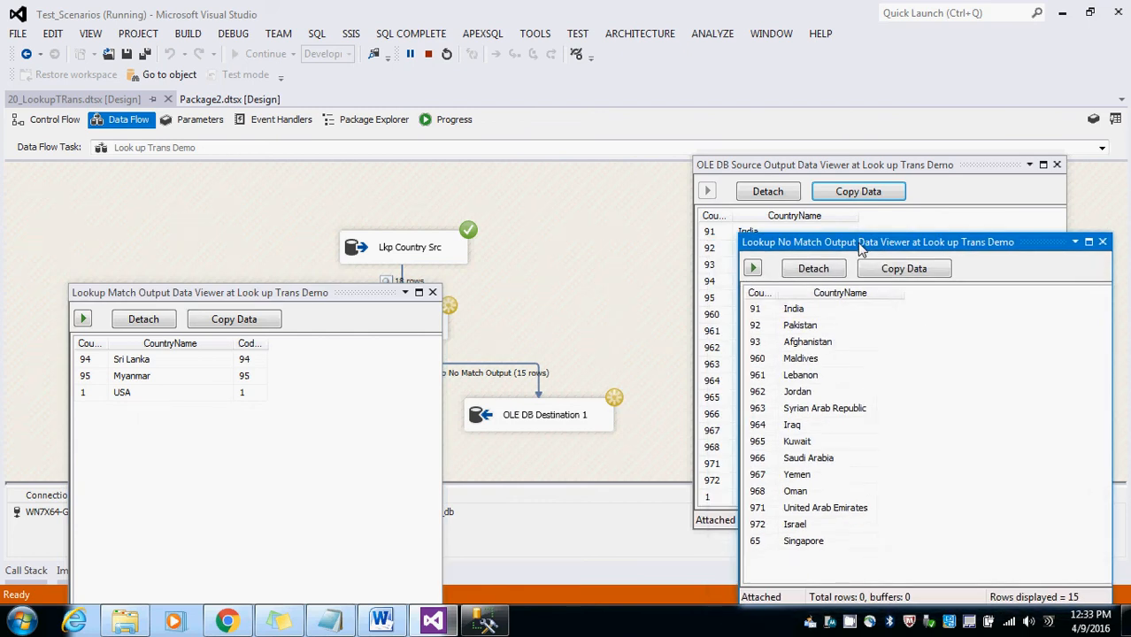
left_click(848, 177)
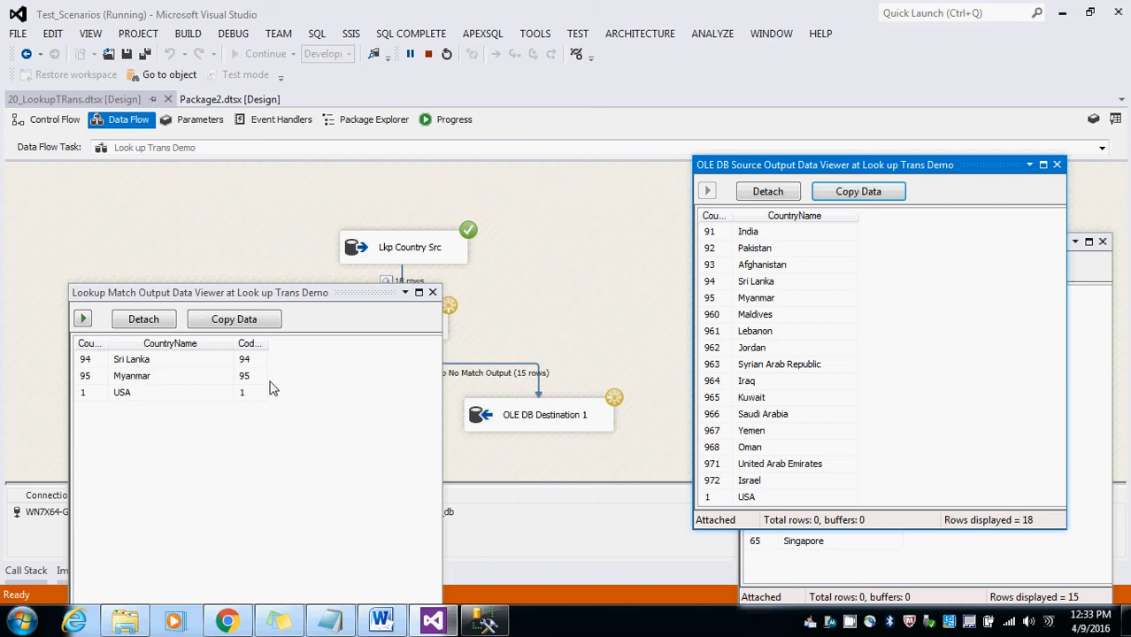
left_click(485, 622)
left_click(280, 420)
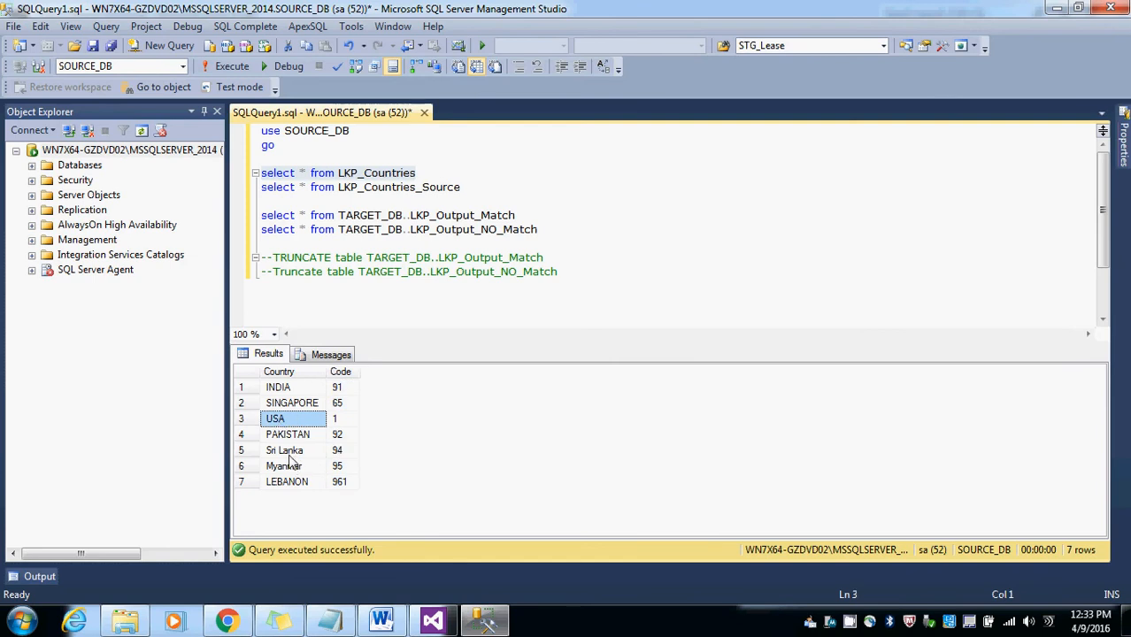
left_click(293, 467)
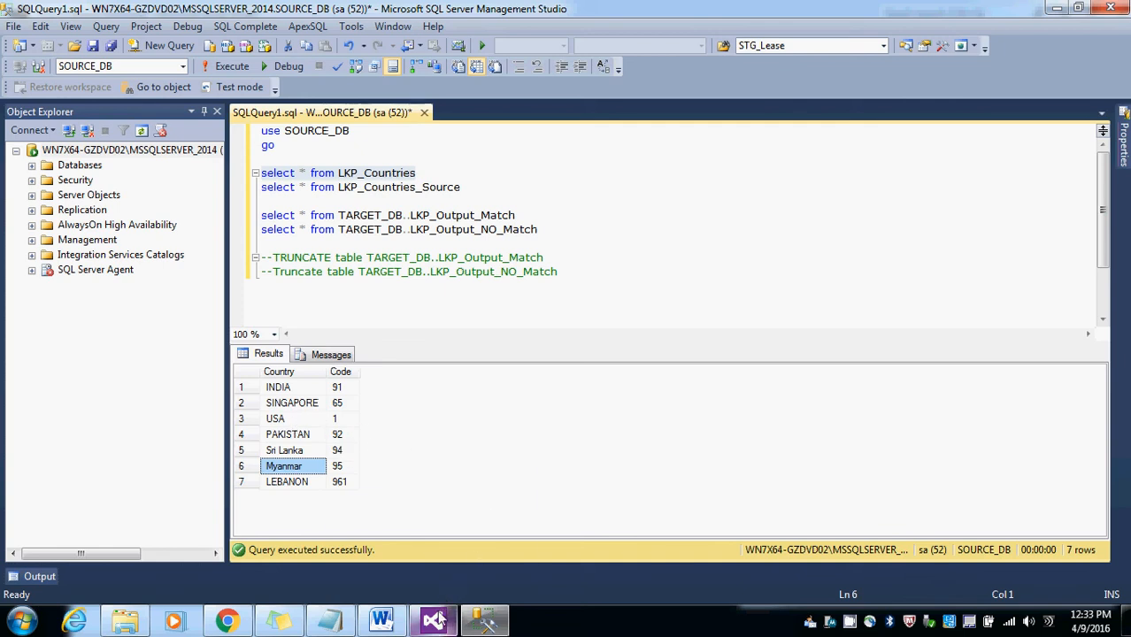
mouse_move(438, 621)
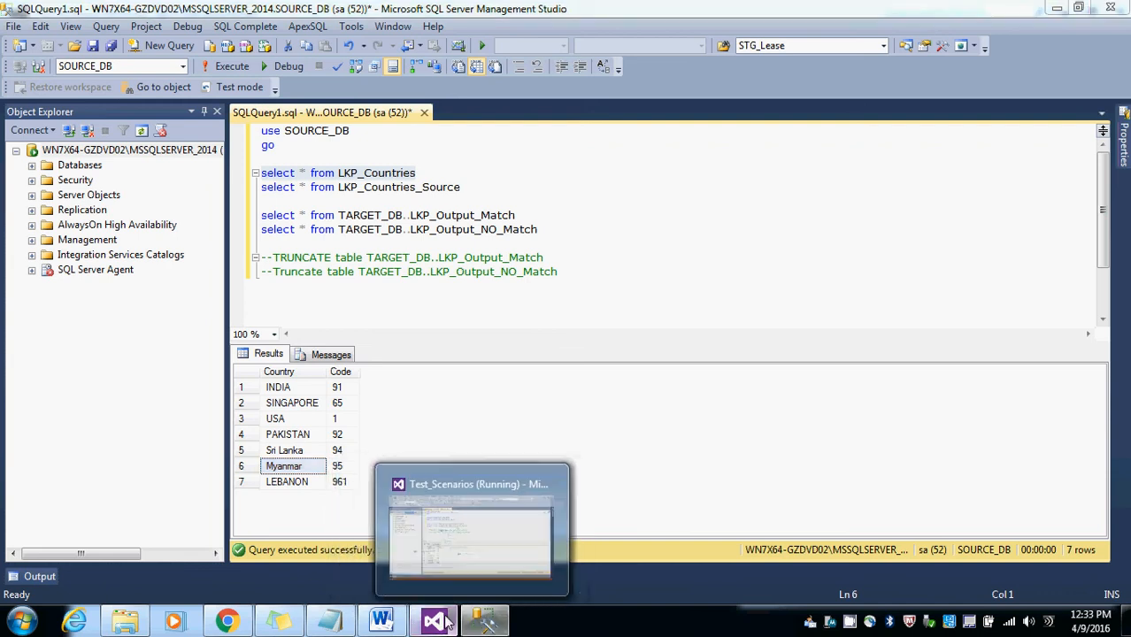
left_click(447, 622)
left_click(432, 291)
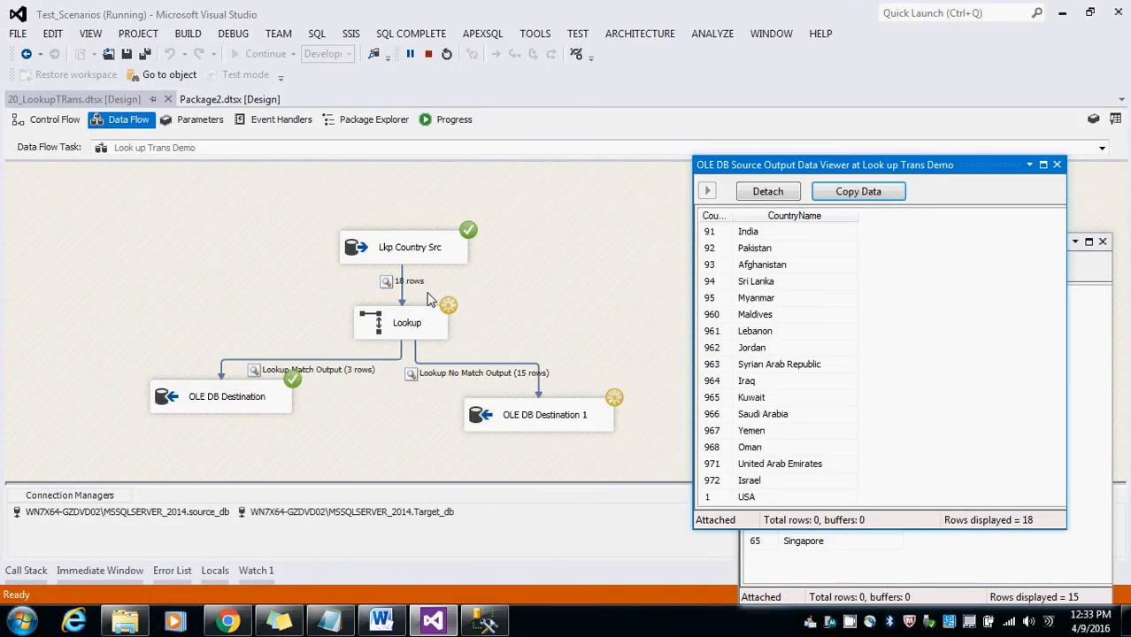
left_click(1101, 241)
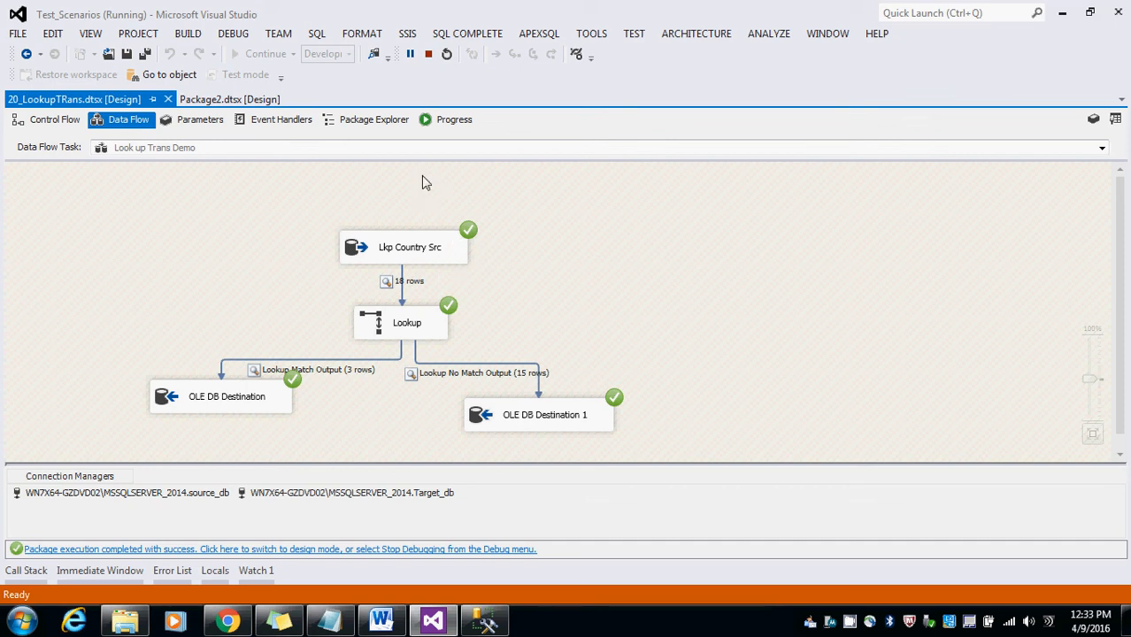
Step: Stop debugging, remove the CountryName-to-Country join in the Lookup's columns, and confirm the Lookup
left_click(429, 55)
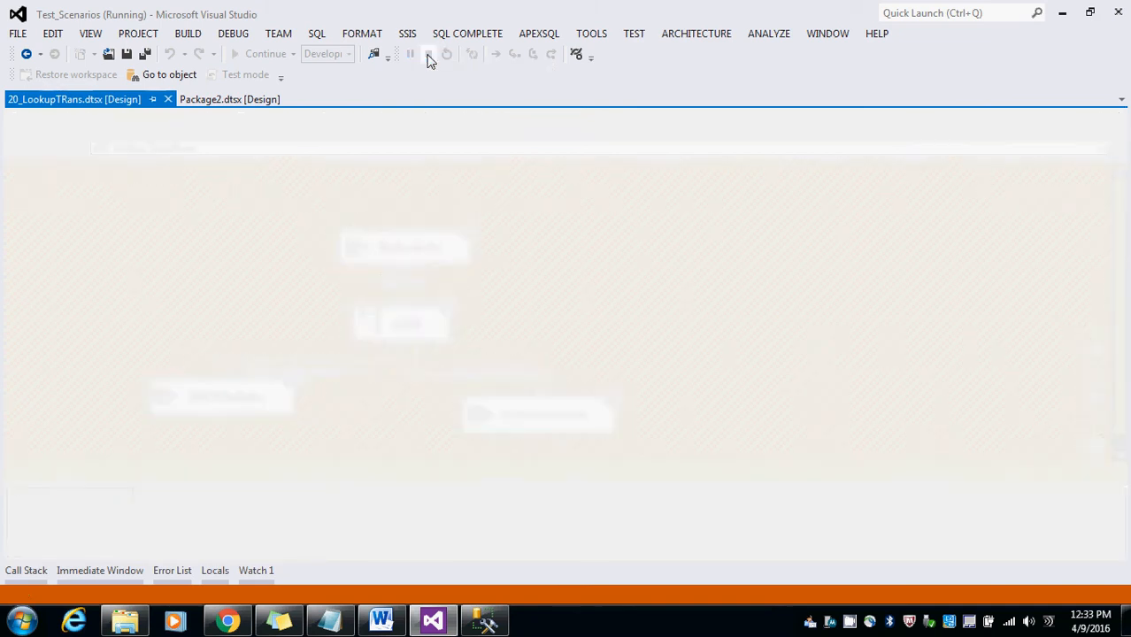
double_click(395, 328)
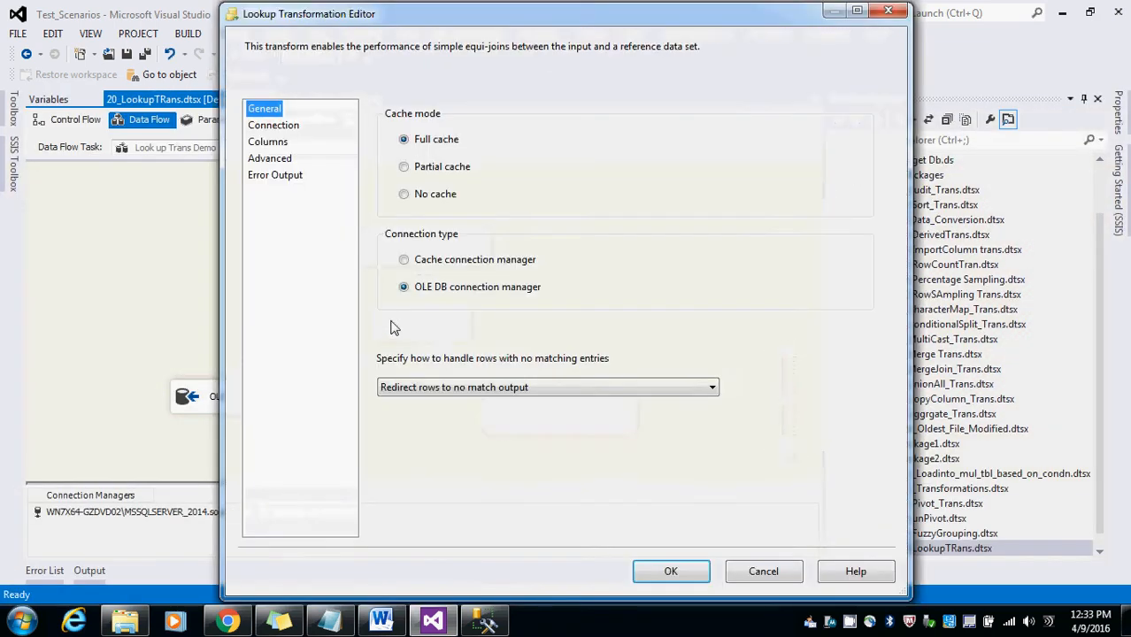
left_click(274, 124)
left_click(267, 141)
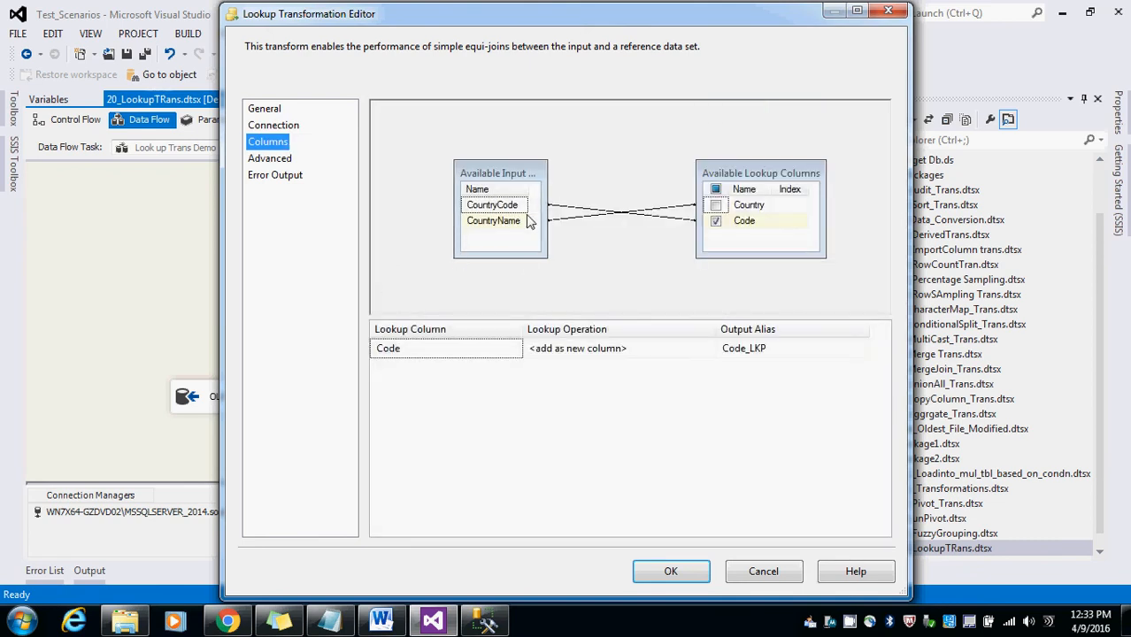
left_click(606, 220)
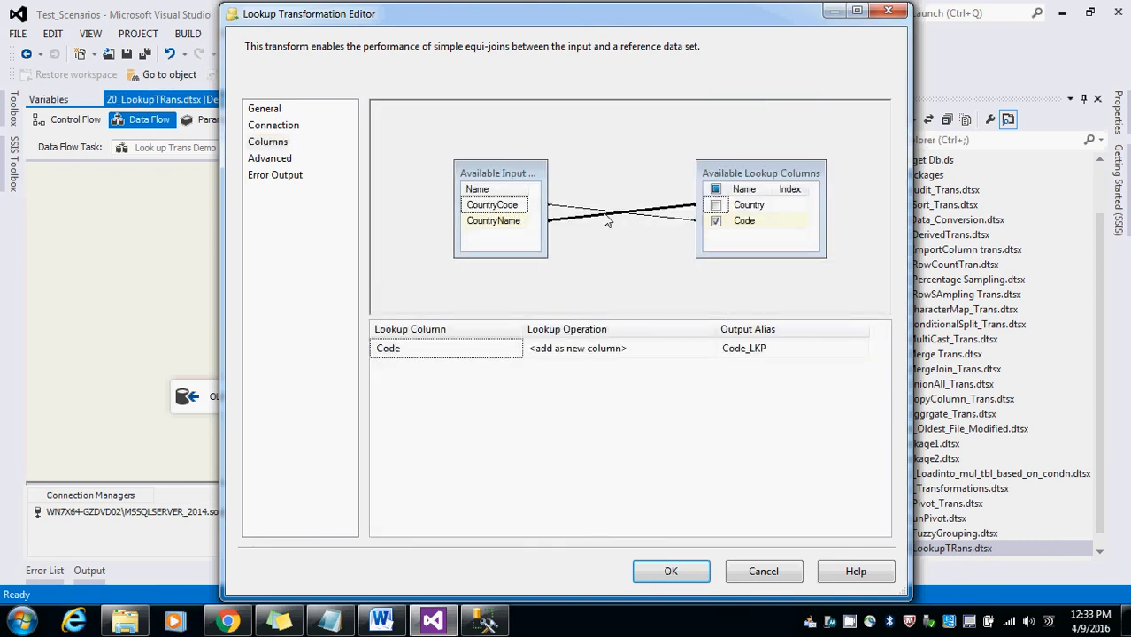
key("Delete")
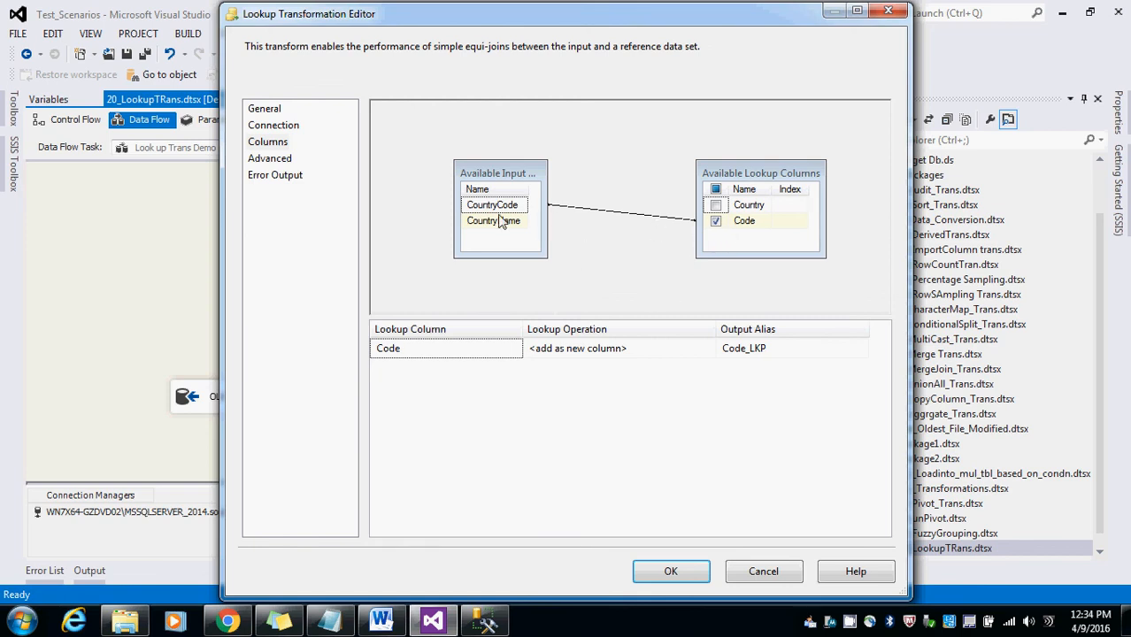
left_click(672, 572)
Step: Review the first destination's column mappings
left_click(183, 400)
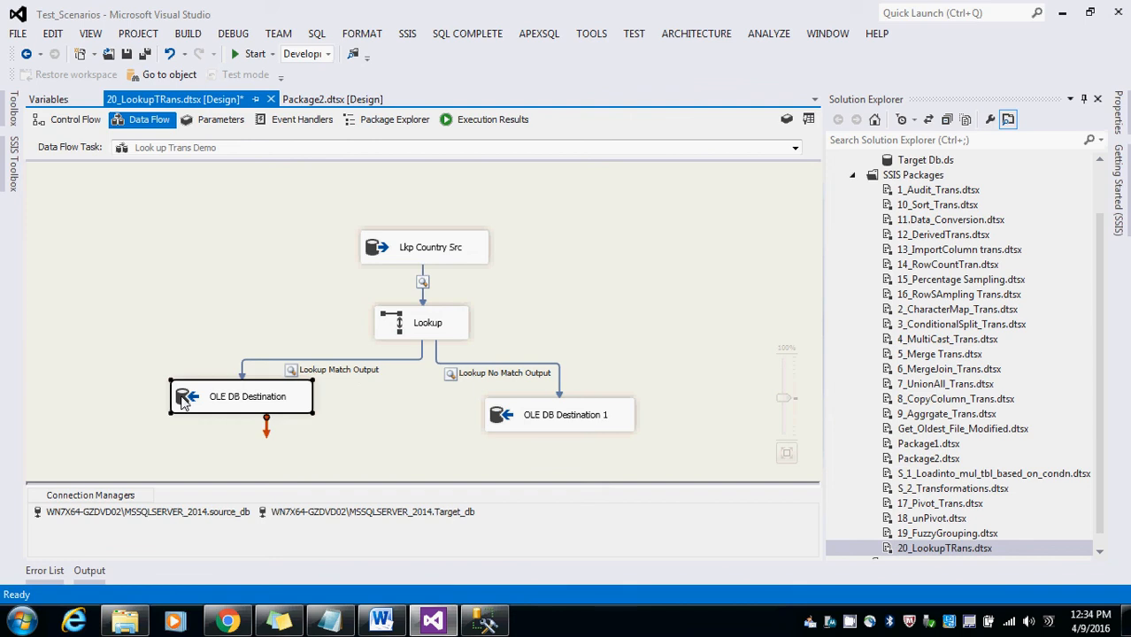
double_click(184, 400)
left_click(273, 126)
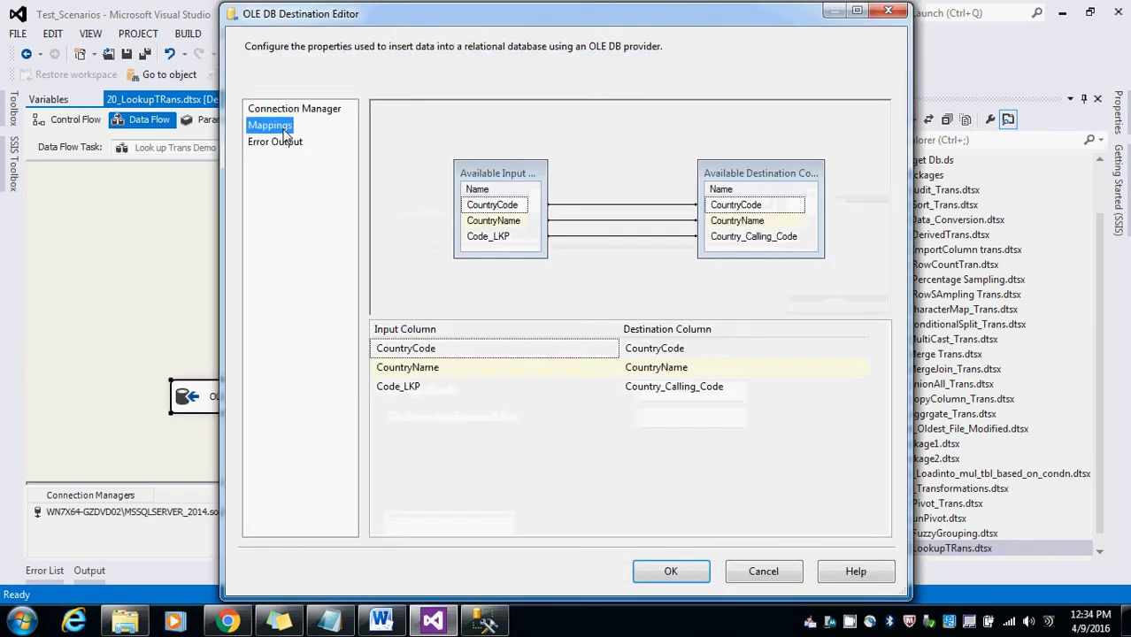
left_click(673, 569)
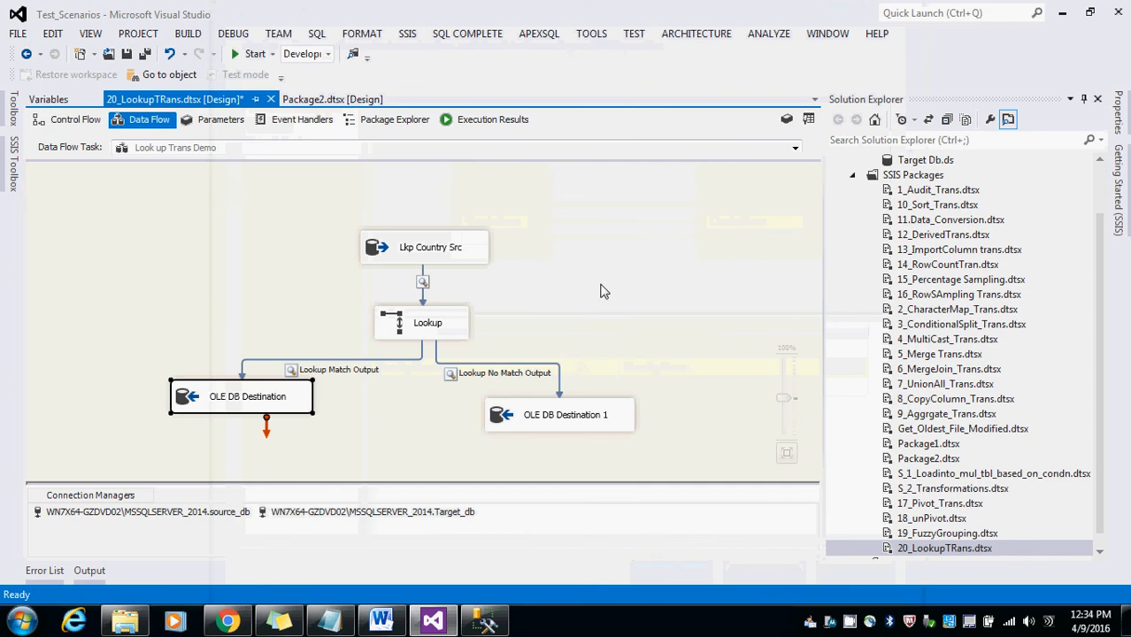
Step: Save the package and run it again
left_click(127, 54)
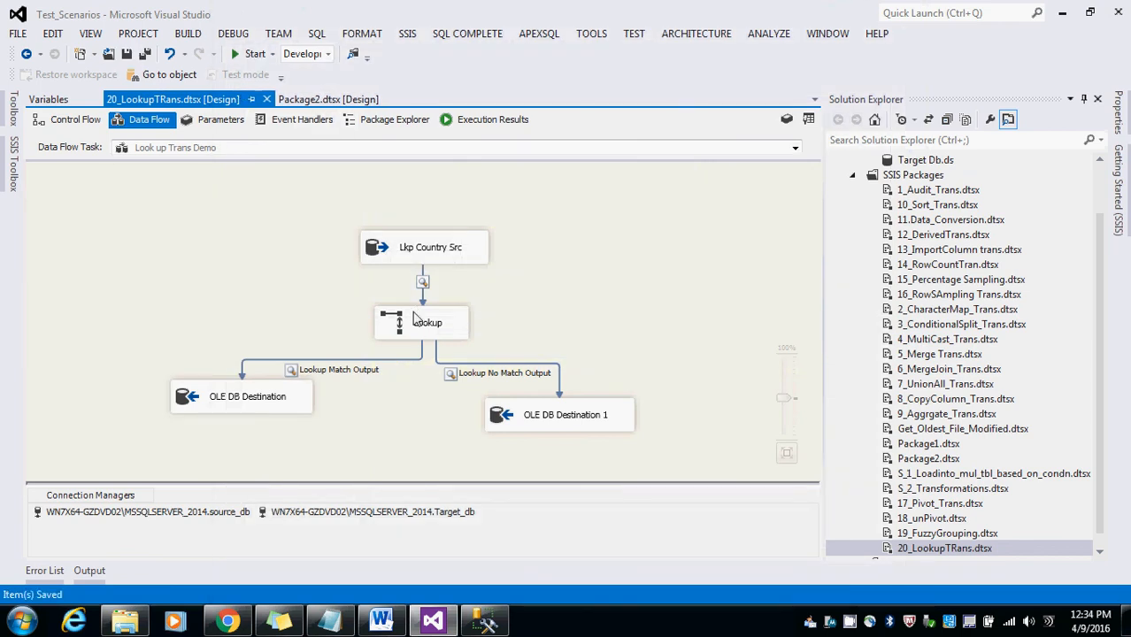
key("F5")
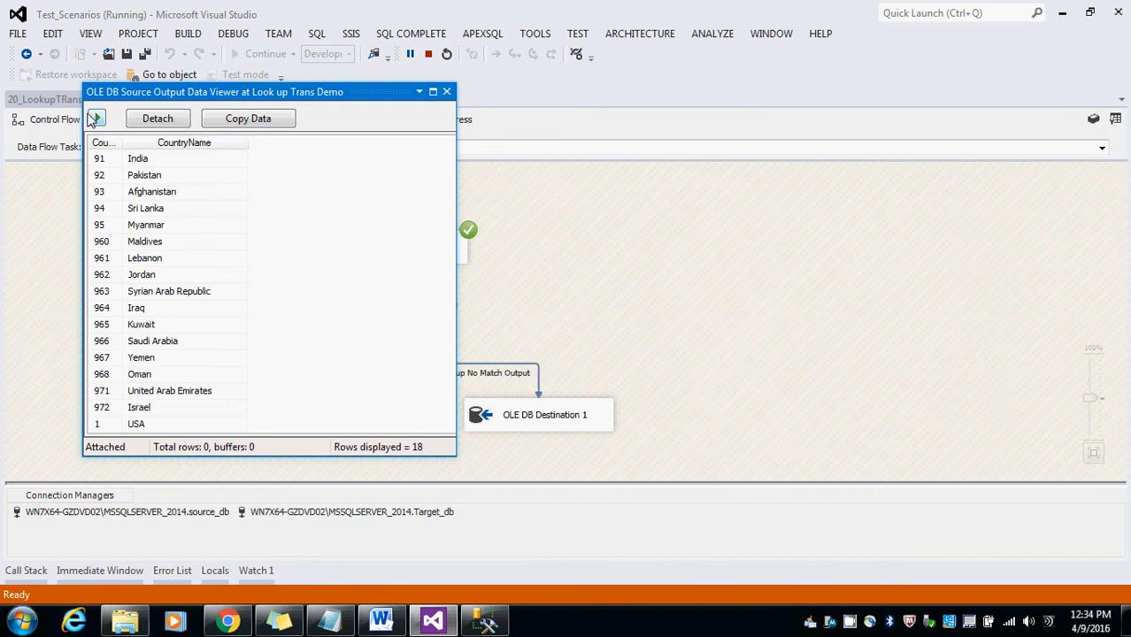
Step: Continue execution past the source and match output data viewers and arrange the viewer windows side by side
left_click(95, 118)
left_click_drag(145, 93, 681, 166)
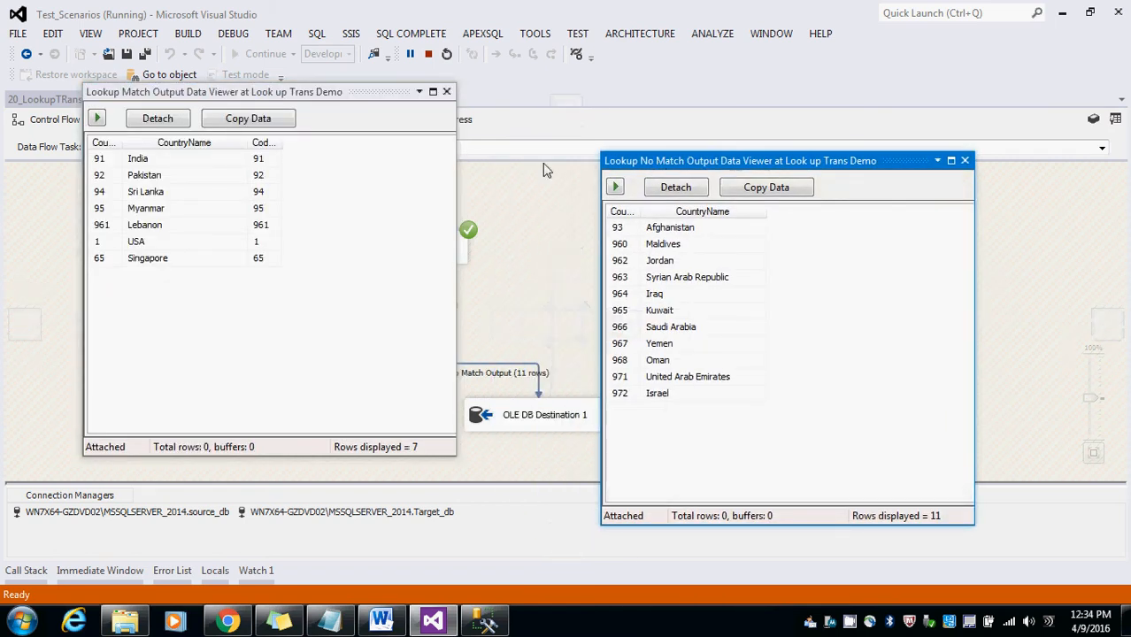
left_click(99, 119)
left_click_drag(191, 93, 474, 210)
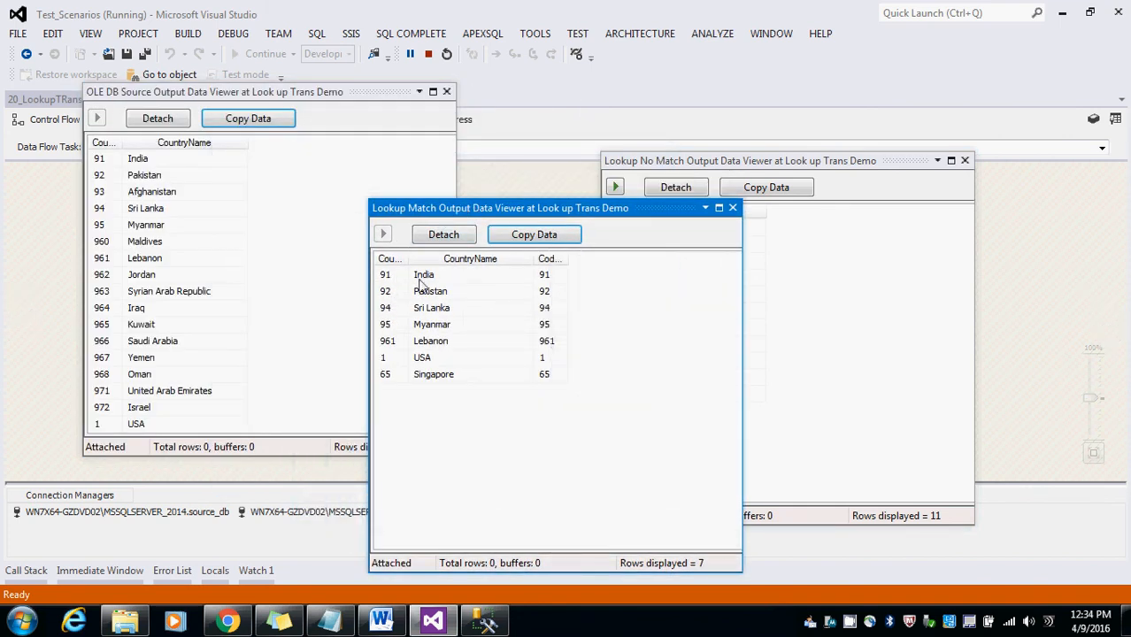
Step: Compare the match output rows with the LKP_Countries query results in SQL Server Management Studio, and stop debugging
left_click(417, 359)
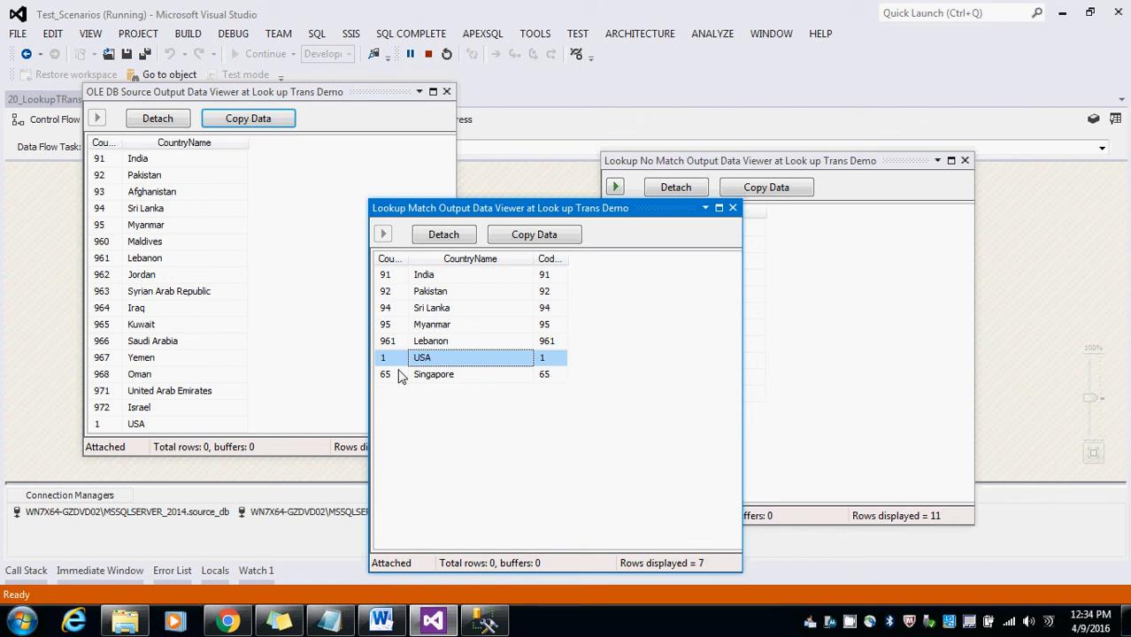
left_click(484, 622)
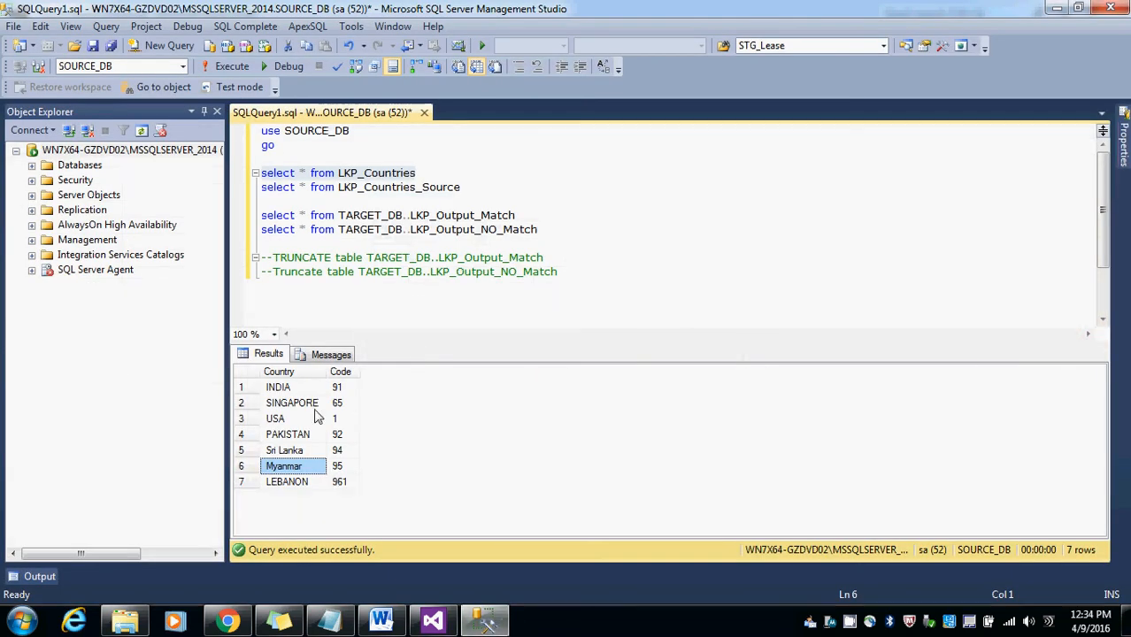
left_click(1057, 8)
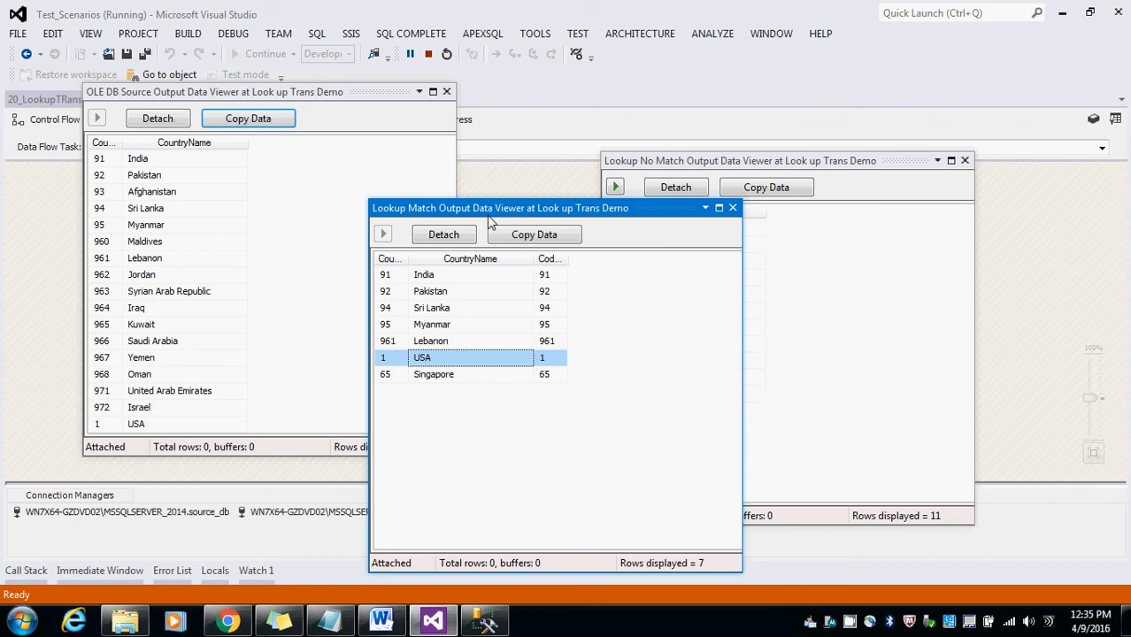
left_click_drag(508, 210, 413, 222)
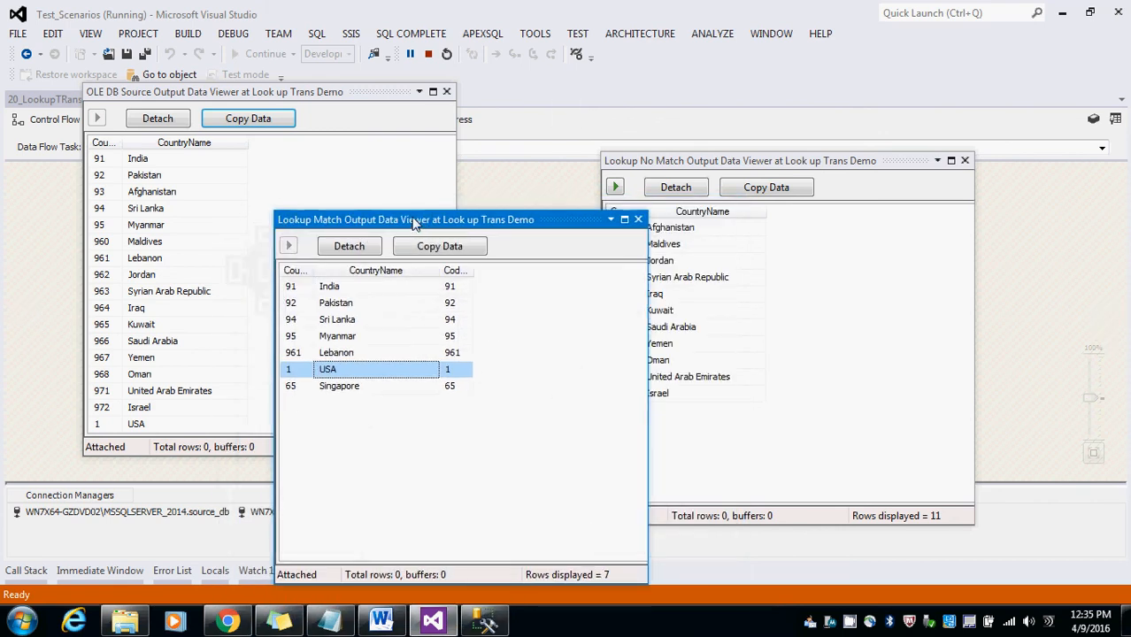
left_click(430, 55)
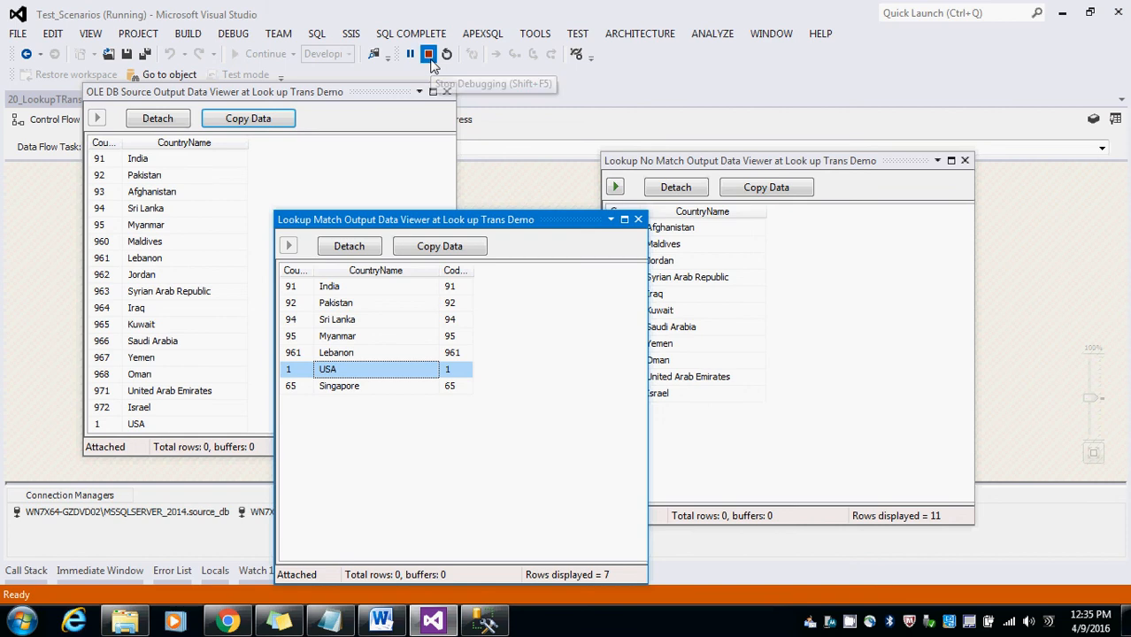